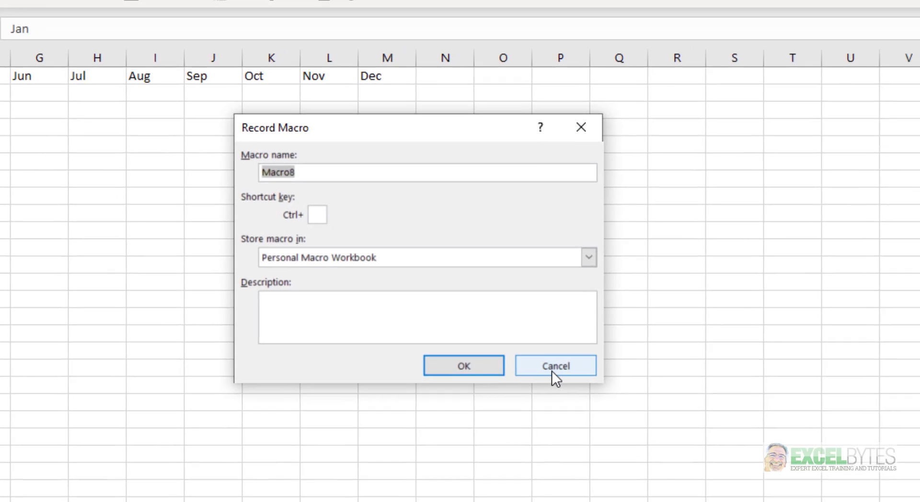
Cancel the Record Macro dialog and reopen it from View > Macros, proposing the name Macro8.
{"action": "left_click", "coordinate": [553, 370]}
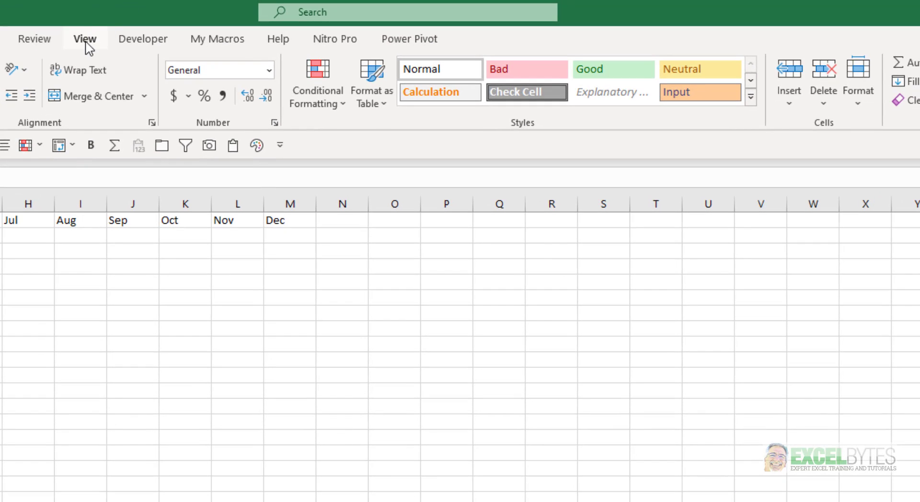
{"action": "left_click", "coordinate": [86, 41]}
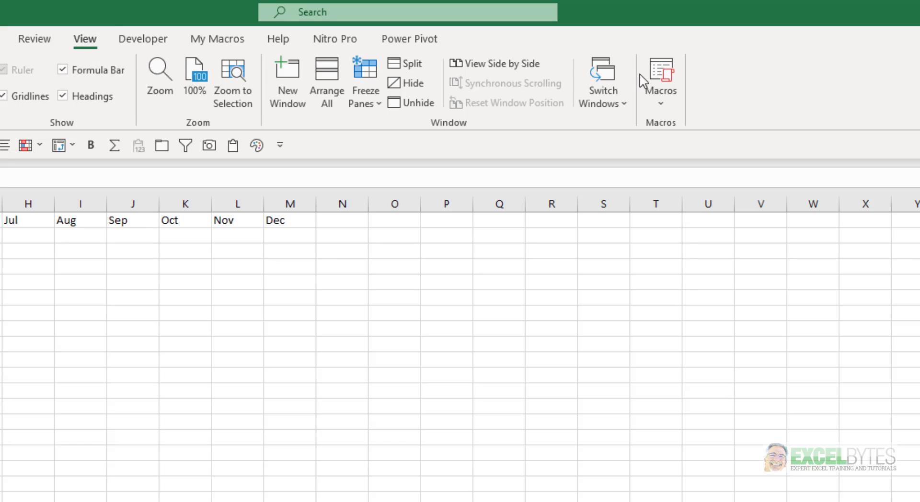
{"action": "left_click", "coordinate": [663, 106]}
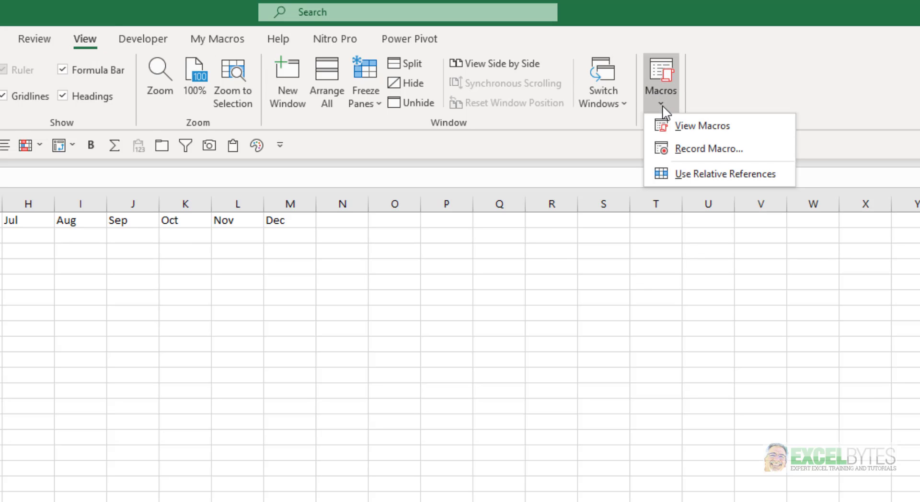
{"action": "left_click", "coordinate": [714, 158]}
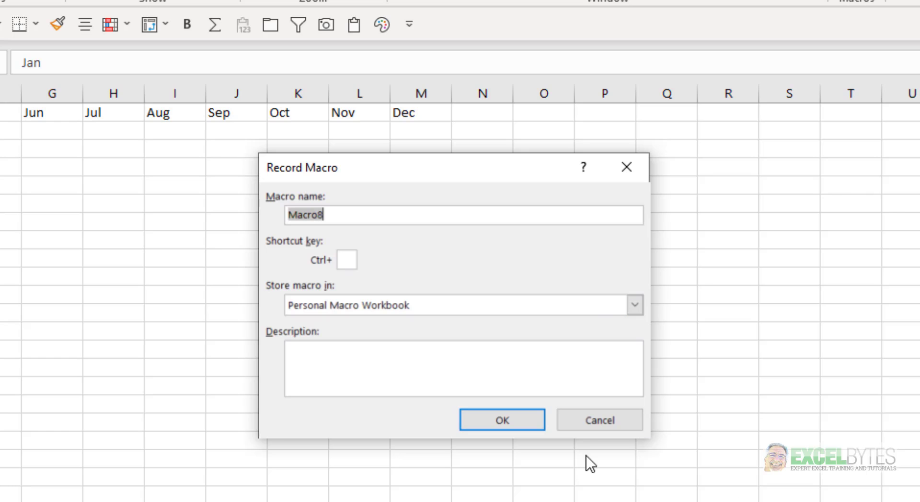
Close the macro dialog and give the Jan–Dec row B1:M1 purple fill with white text.
{"action": "left_click", "coordinate": [591, 421]}
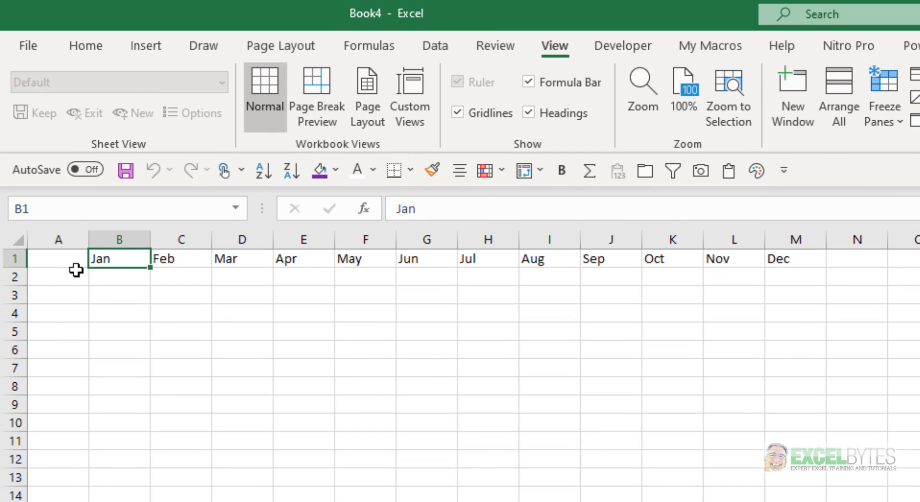
{"action": "left_click_drag", "start_coordinate": [134, 252], "coordinate": [809, 259]}
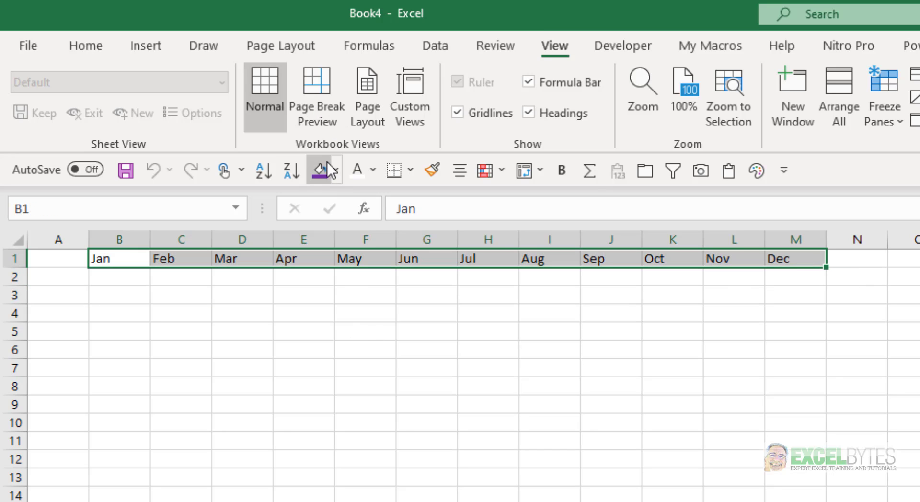
{"action": "left_click", "coordinate": [338, 179]}
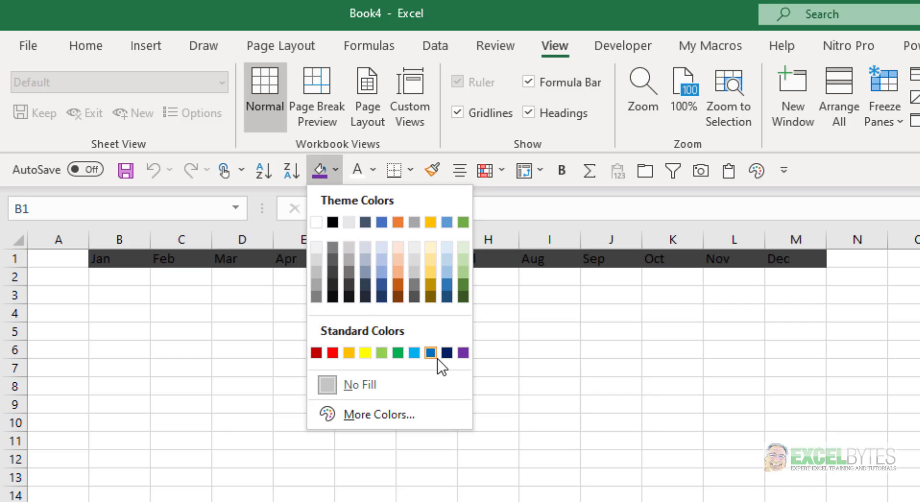
{"action": "left_click", "coordinate": [462, 354]}
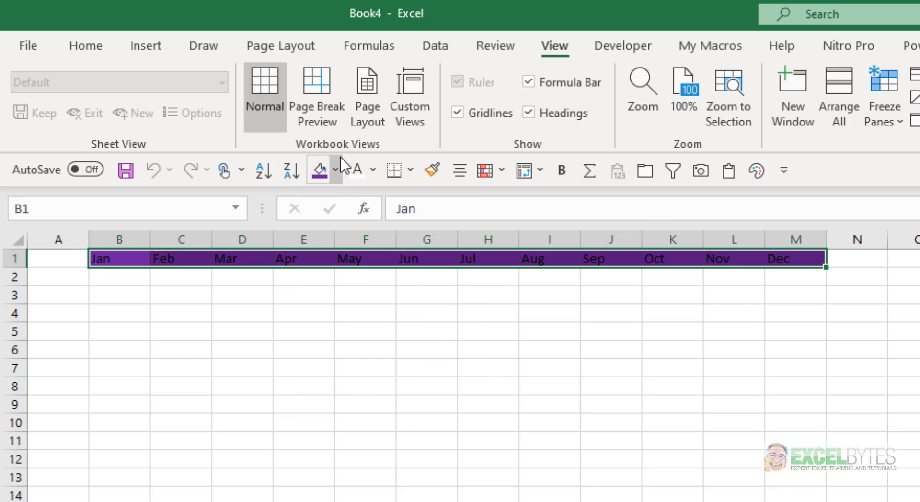
{"action": "left_click", "coordinate": [374, 168]}
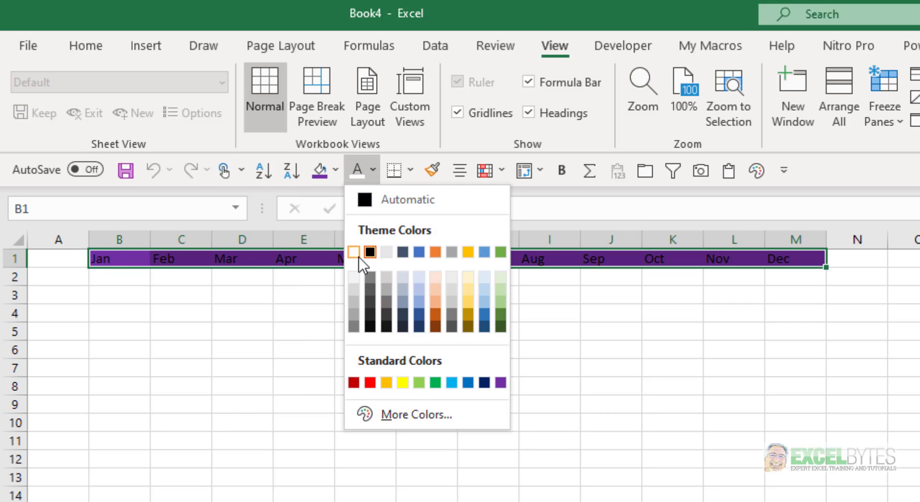
{"action": "left_click", "coordinate": [356, 253]}
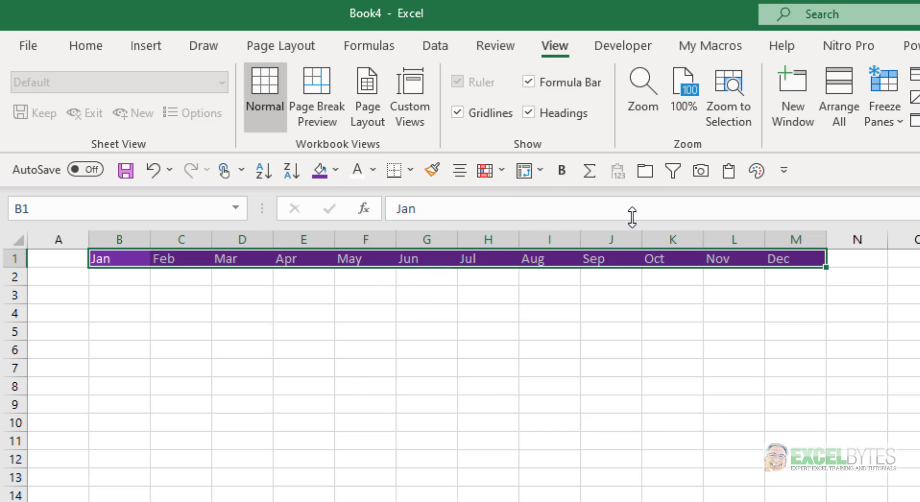
Make the month headers bold and centred, and apply All Borders to them.
{"action": "left_click", "coordinate": [559, 173]}
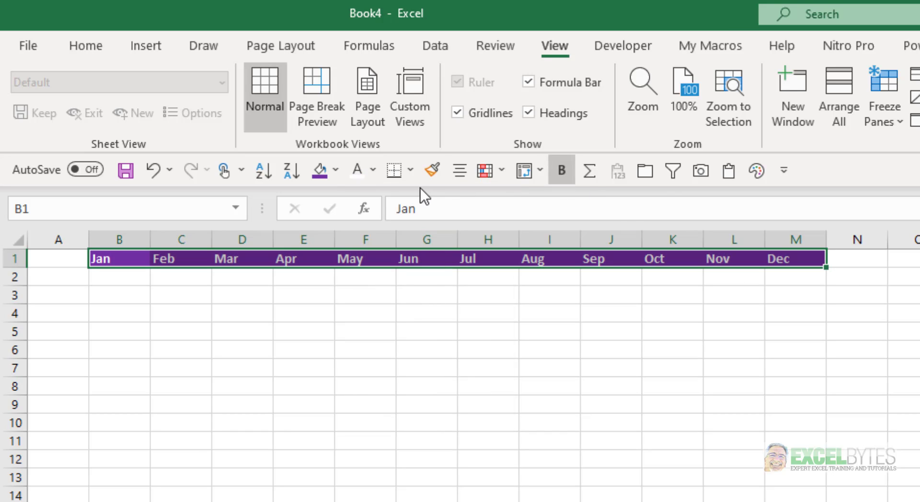
{"action": "left_click", "coordinate": [466, 174]}
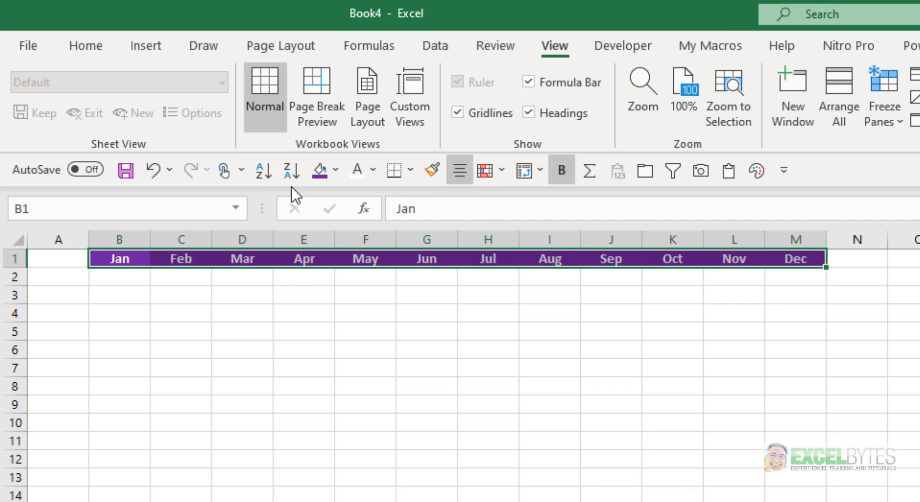
{"action": "left_click", "coordinate": [412, 172]}
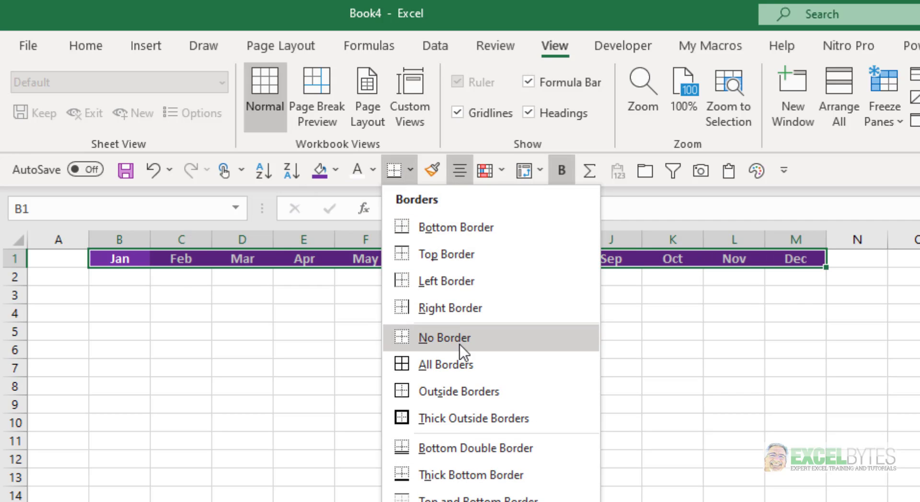
{"action": "left_click", "coordinate": [450, 367]}
{"action": "left_click", "coordinate": [362, 369]}
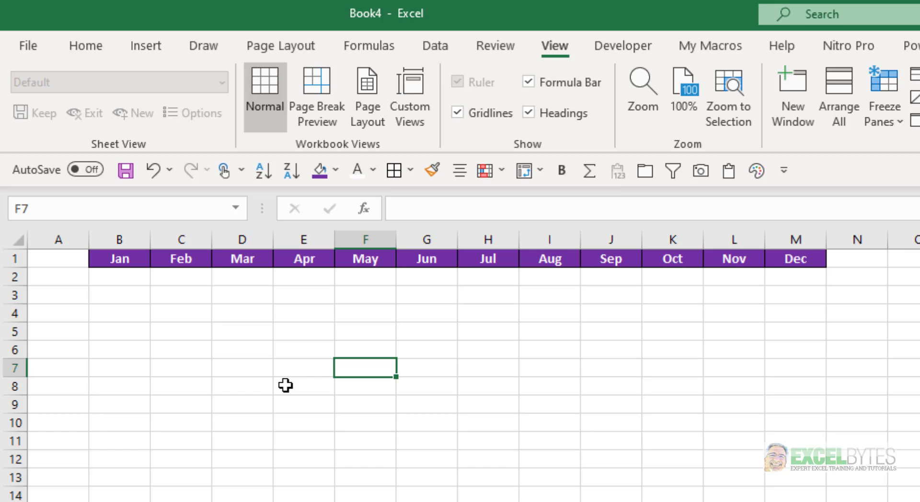
Format-paint a blank cell's plain formatting over B1:M1, then select cell B1 (Jan).
{"action": "left_click", "coordinate": [106, 324]}
{"action": "left_click", "coordinate": [432, 170]}
{"action": "left_click_drag", "start_coordinate": [123, 257], "coordinate": [858, 290]}
{"action": "left_click", "coordinate": [575, 381]}
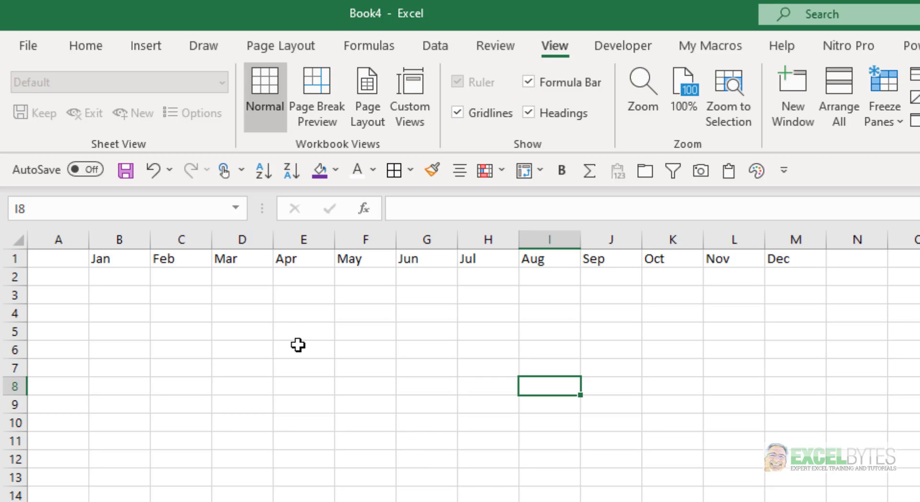
{"action": "left_click", "coordinate": [111, 261]}
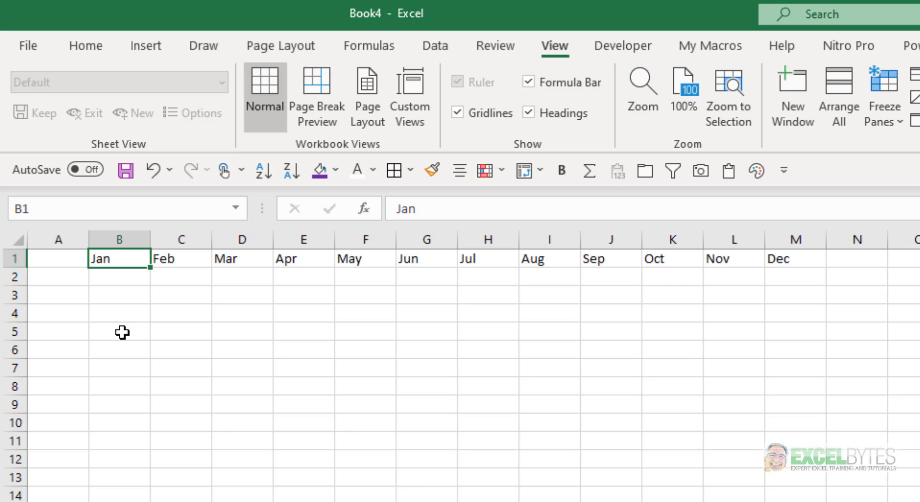
{"action": "key", "text": "ctrl+End"}
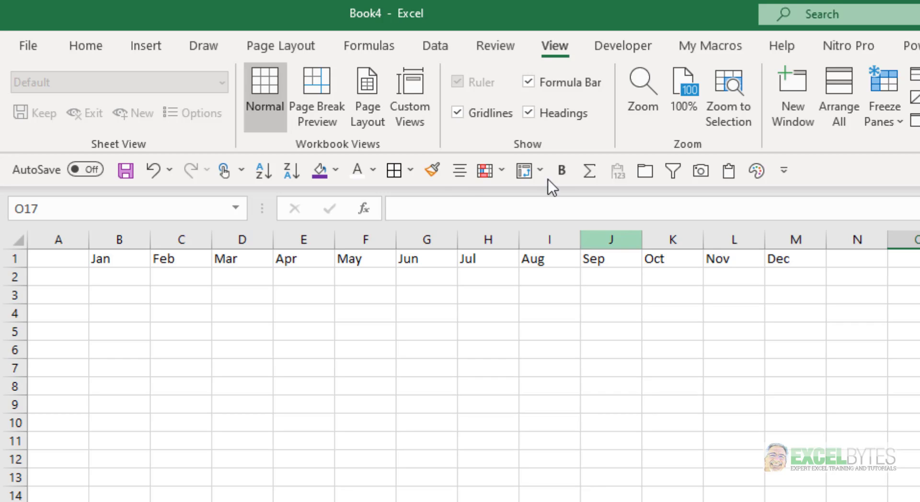
{"action": "left_click", "coordinate": [120, 262]}
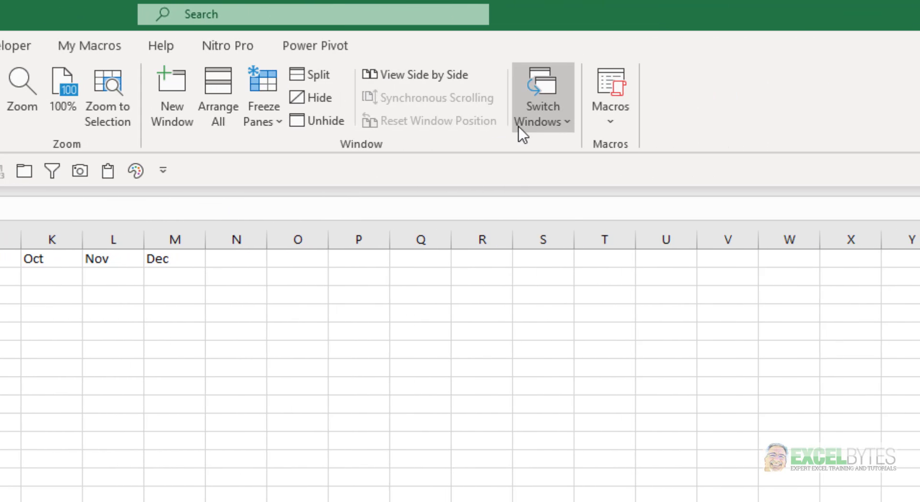
Open Record Macro from the Macros menu and name the new macro HeaderStyle.
{"action": "left_click", "coordinate": [616, 120]}
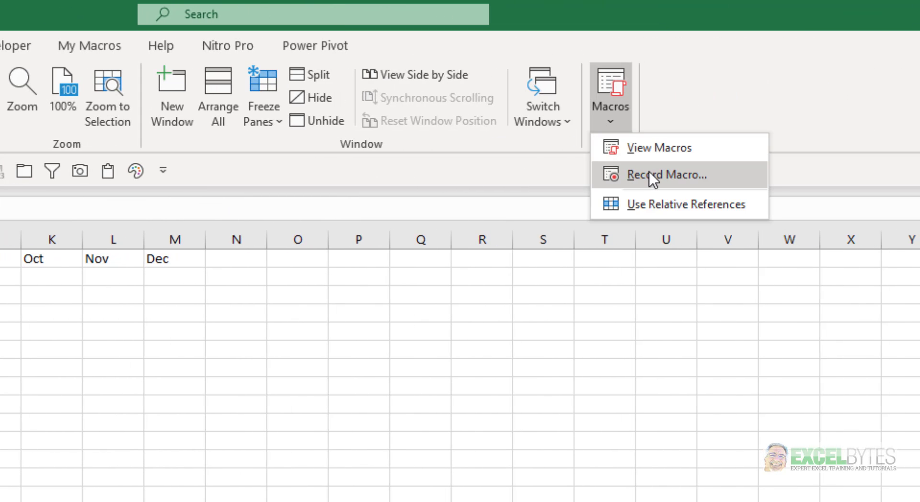
{"action": "left_click", "coordinate": [651, 175]}
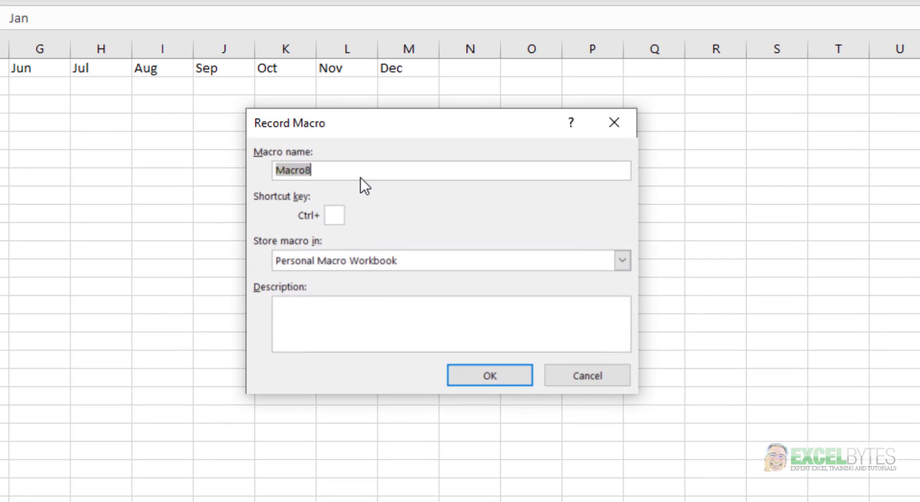
{"action": "type", "text": "Header"}
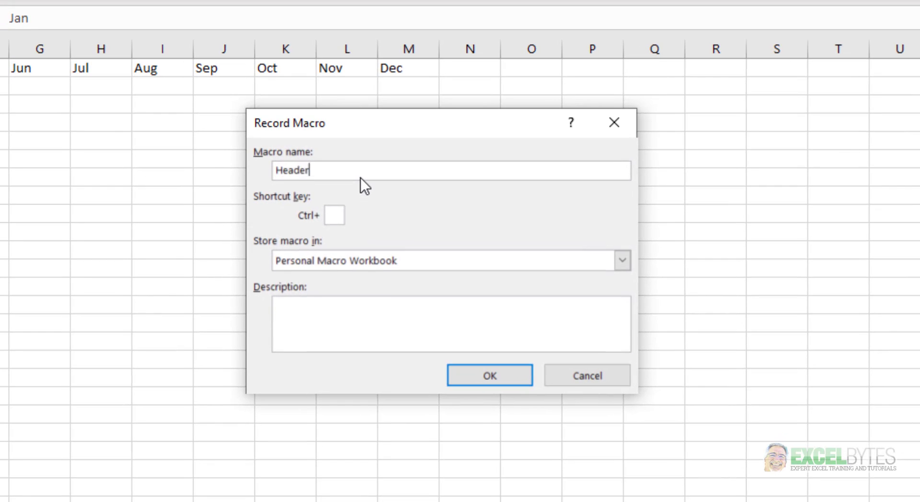
{"action": "type", "text": "Style"}
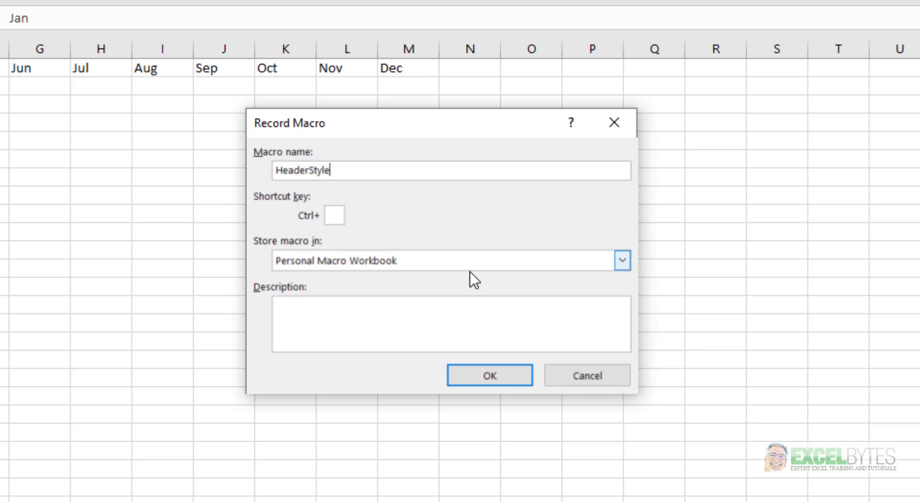
Store the HeaderStyle macro in the Personal Macro Workbook, leaving the description empty.
{"action": "left_click", "coordinate": [623, 265]}
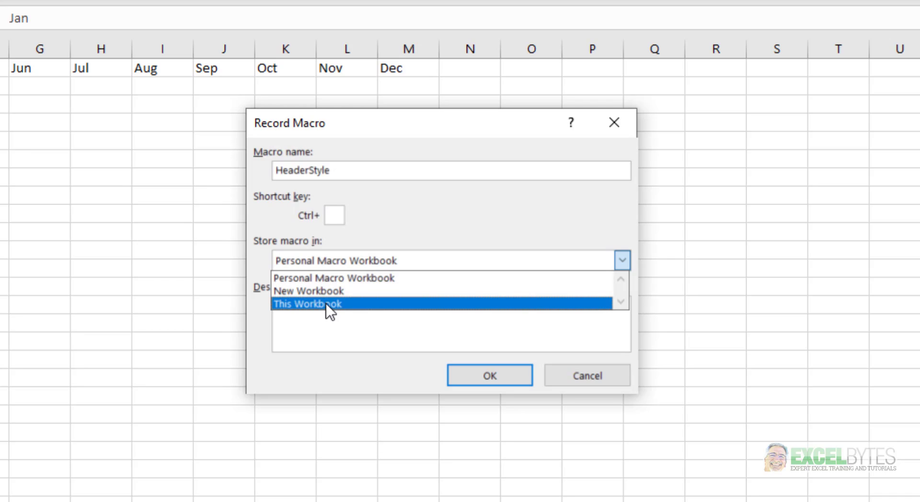
{"action": "left_click", "coordinate": [315, 277]}
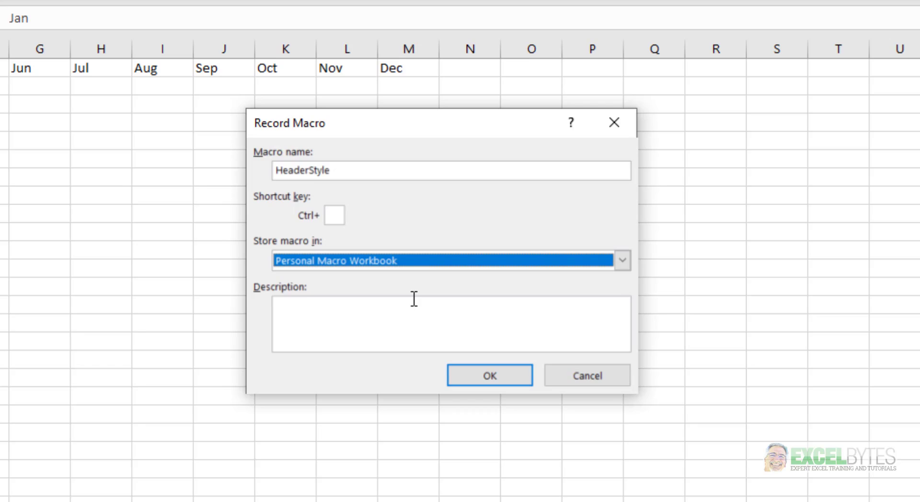
{"action": "left_click", "coordinate": [510, 341]}
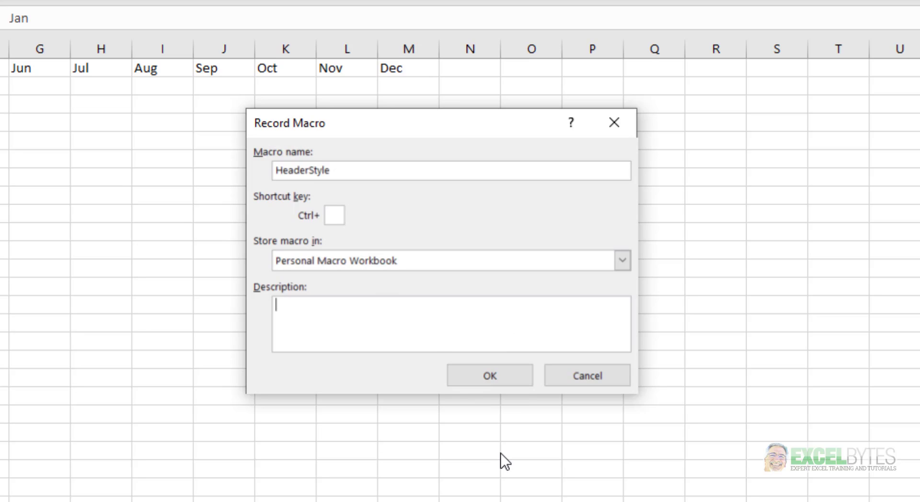
Start recording, then give B1 purple fill with bold, white, centred Jan text.
{"action": "left_click", "coordinate": [487, 380]}
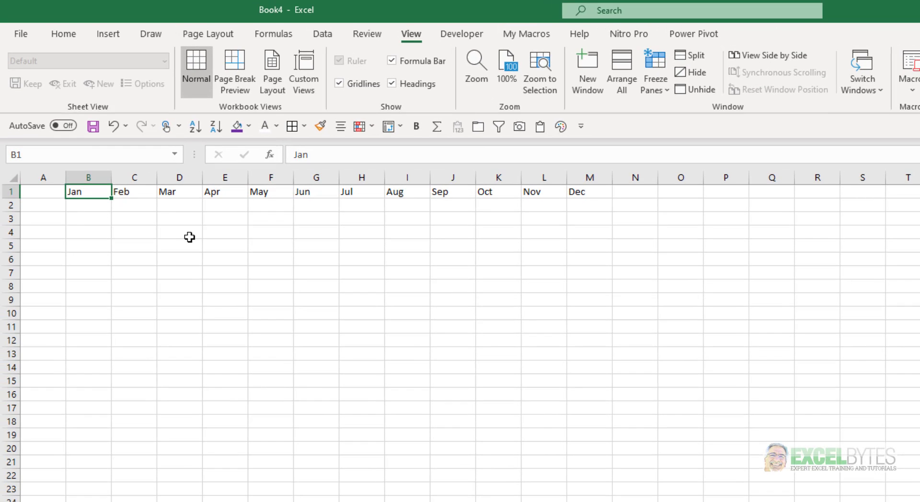
{"action": "left_click", "coordinate": [248, 126]}
{"action": "left_click", "coordinate": [343, 262]}
{"action": "left_click", "coordinate": [277, 126]}
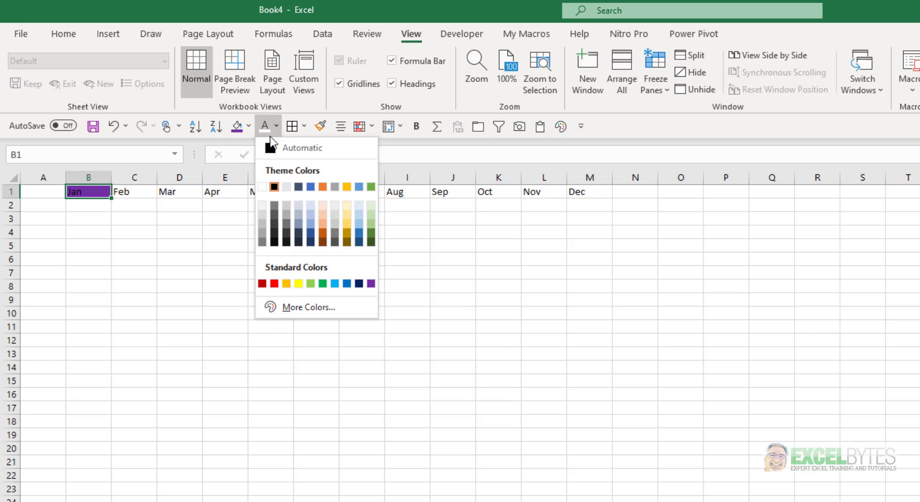
{"action": "left_click", "coordinate": [262, 187]}
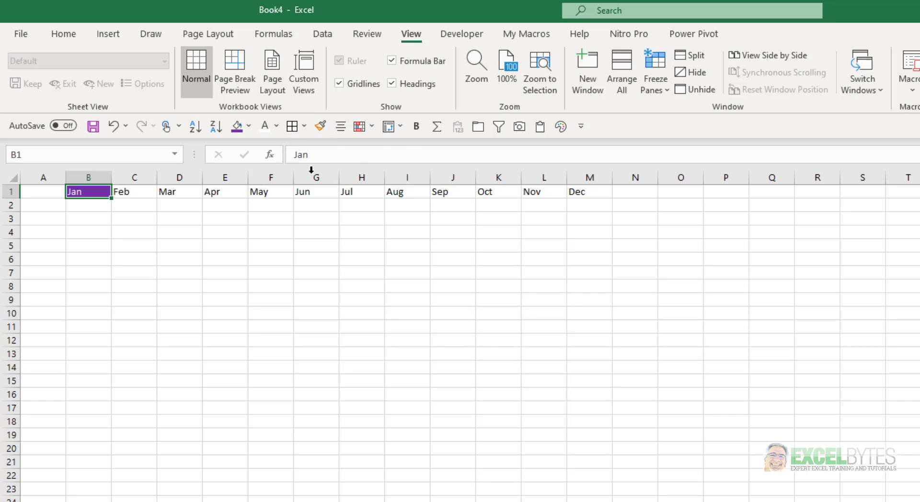
{"action": "left_click", "coordinate": [416, 126]}
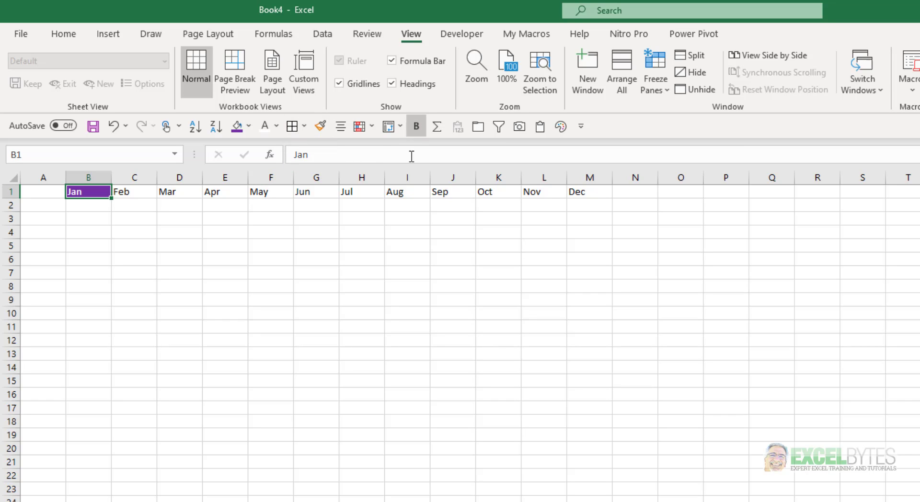
{"action": "left_click", "coordinate": [338, 128]}
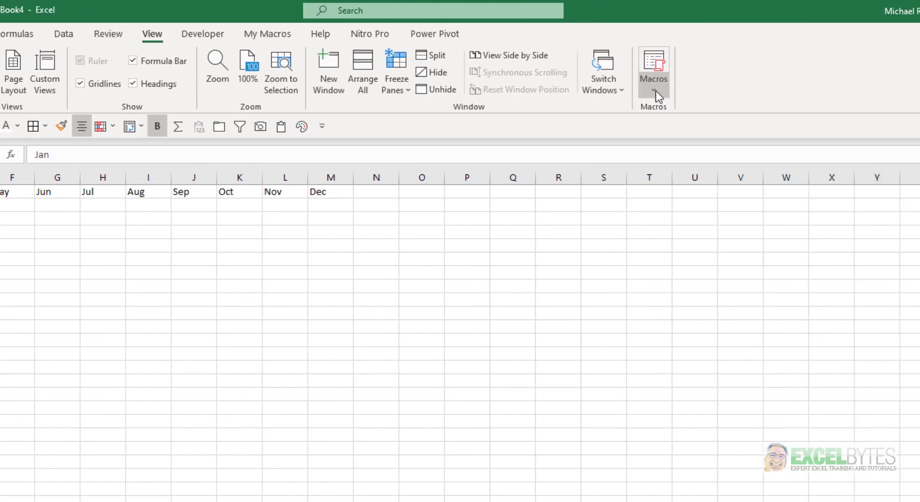
Stop recording the HeaderStyle macro from the View tab's Macros menu.
{"action": "left_click", "coordinate": [648, 91]}
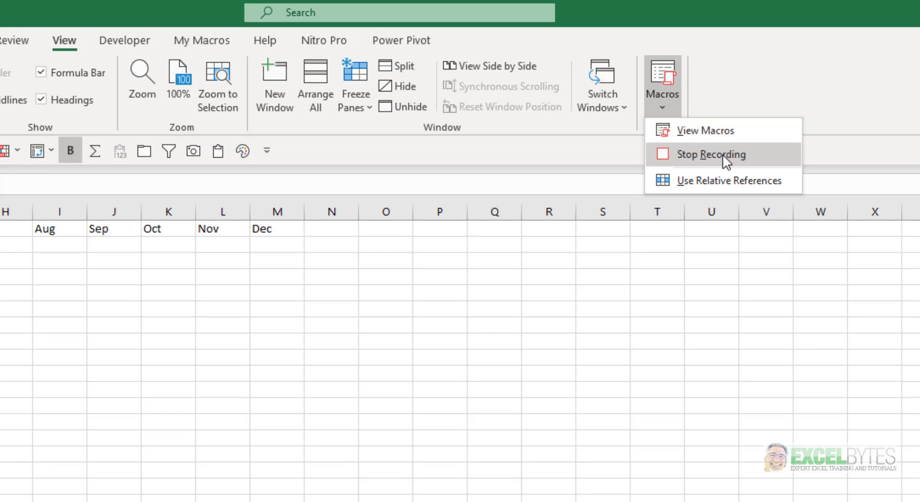
{"action": "left_click", "coordinate": [723, 154]}
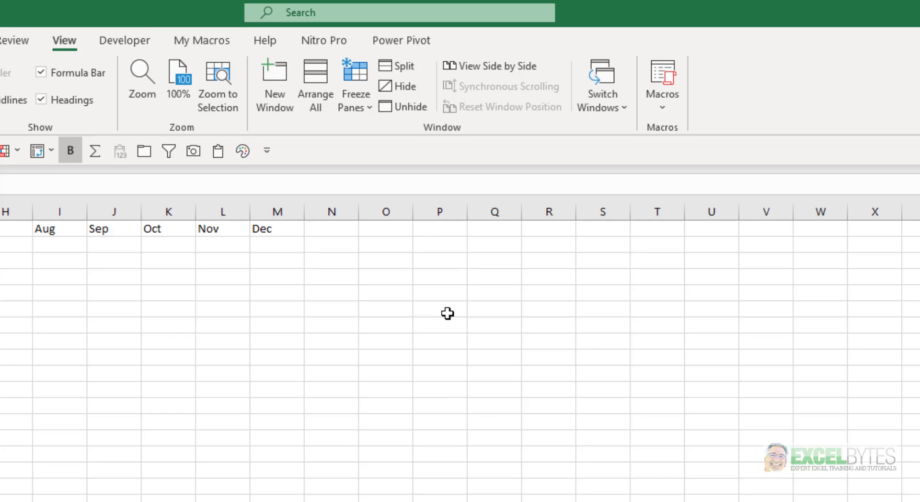
List the macros in PERSONAL.XLSB and Step Into HeaderStyle to open its code.
{"action": "left_click", "coordinate": [666, 107]}
{"action": "left_click", "coordinate": [703, 130]}
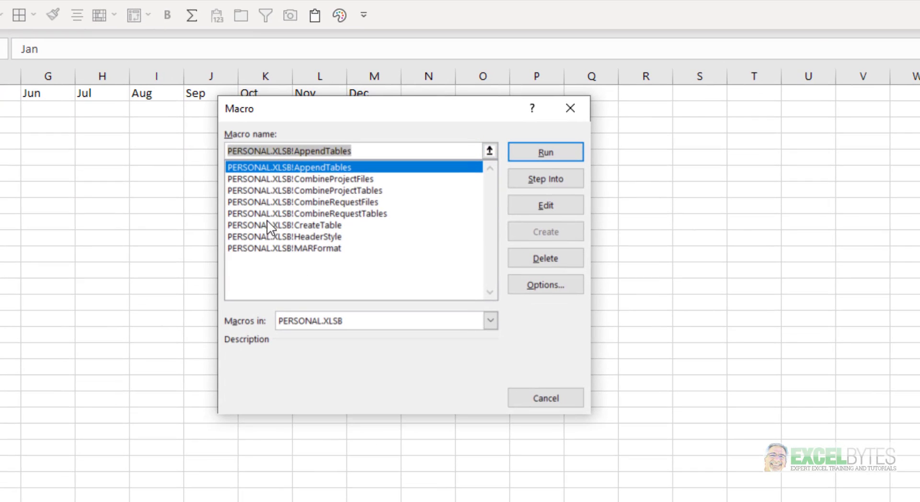
{"action": "left_click", "coordinate": [490, 318]}
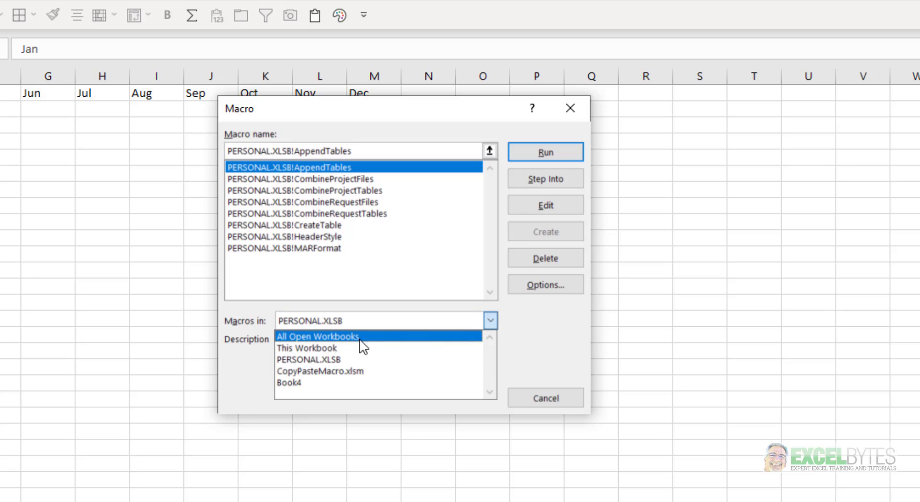
{"action": "left_click", "coordinate": [310, 347]}
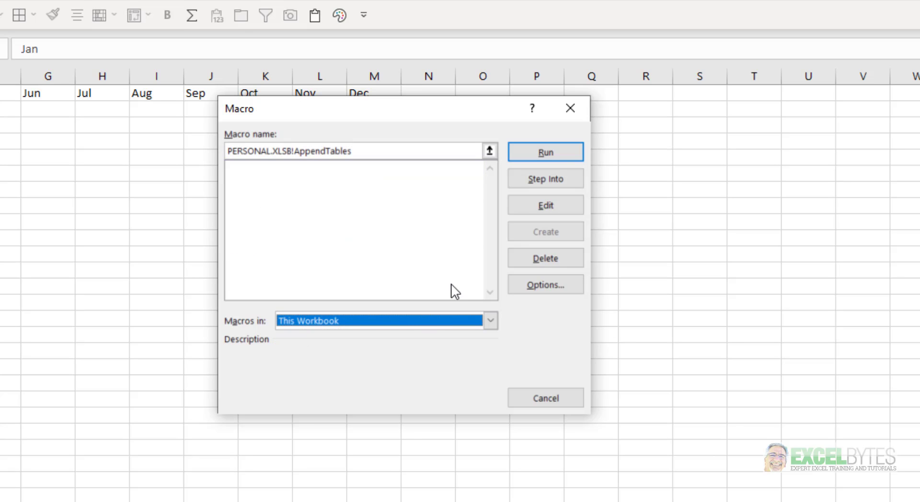
{"action": "left_click", "coordinate": [487, 319]}
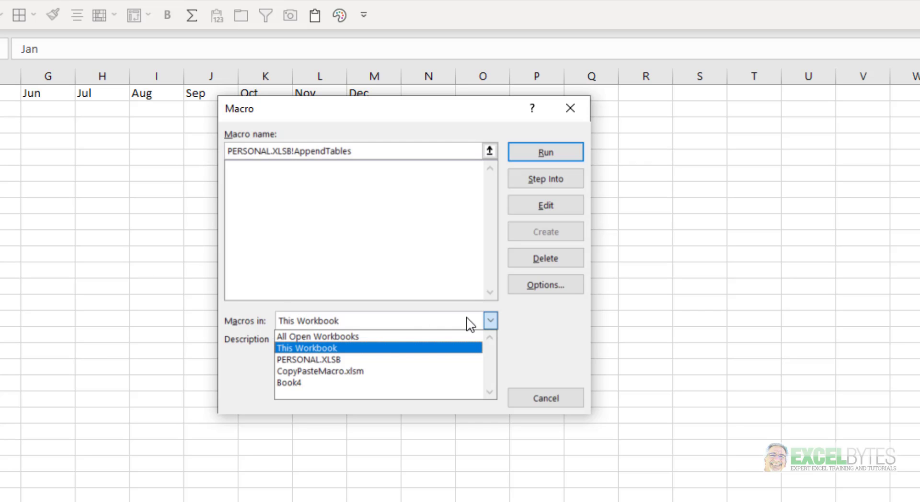
{"action": "left_click", "coordinate": [304, 360]}
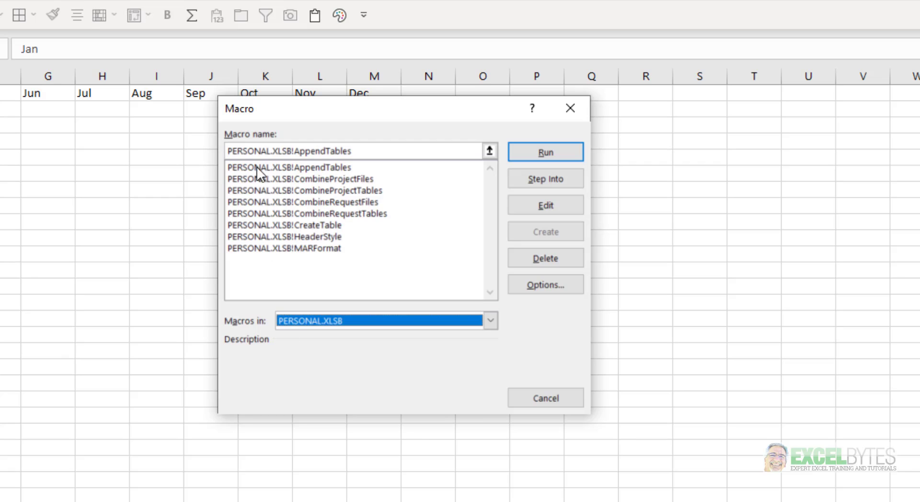
{"action": "left_click", "coordinate": [304, 239]}
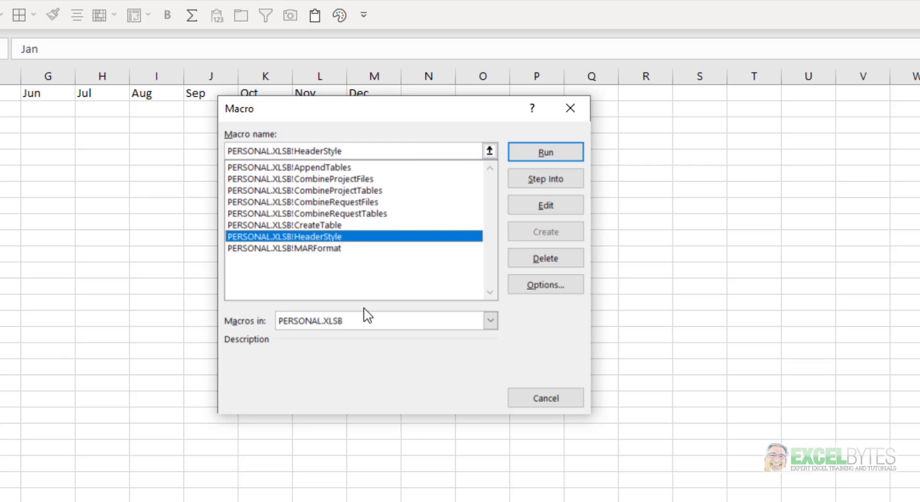
{"action": "left_click", "coordinate": [543, 177]}
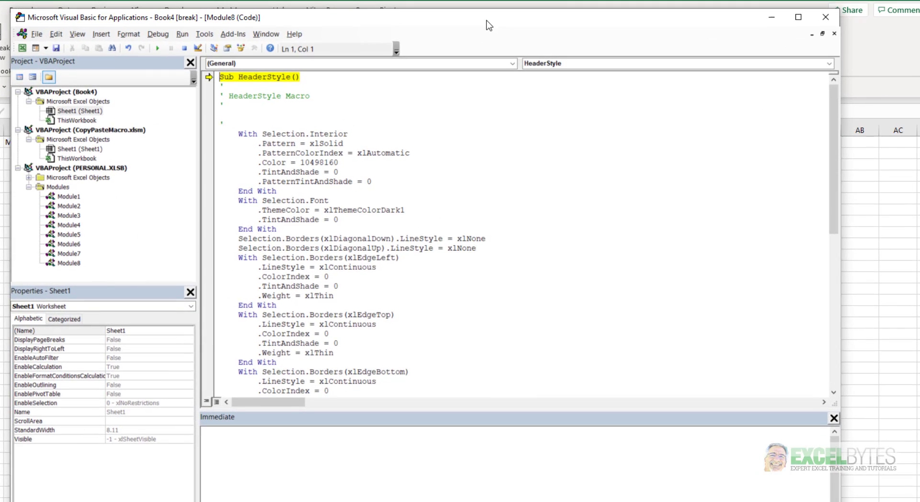
Reset the paused run and scroll through HeaderStyle's fill, font, border and alignment code.
{"action": "left_click", "coordinate": [184, 48]}
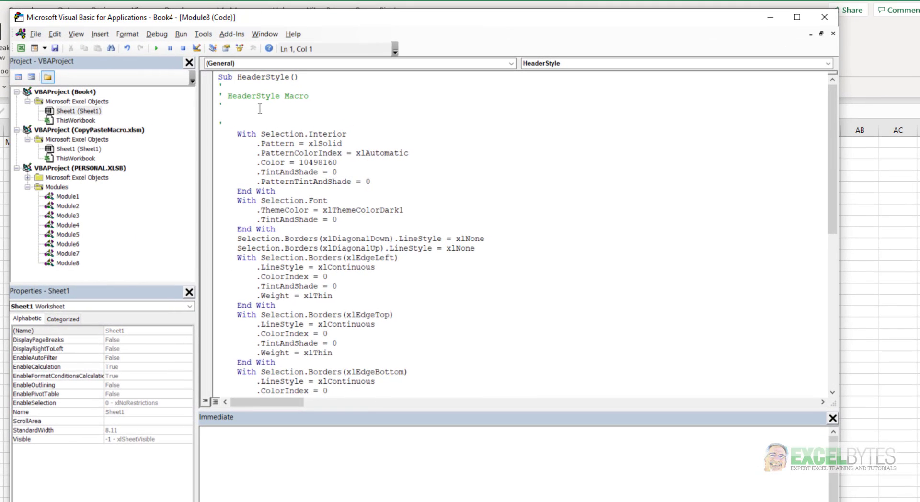
{"action": "scroll", "coordinate": [328, 151], "scroll_direction": "down", "scroll_amount": 12}
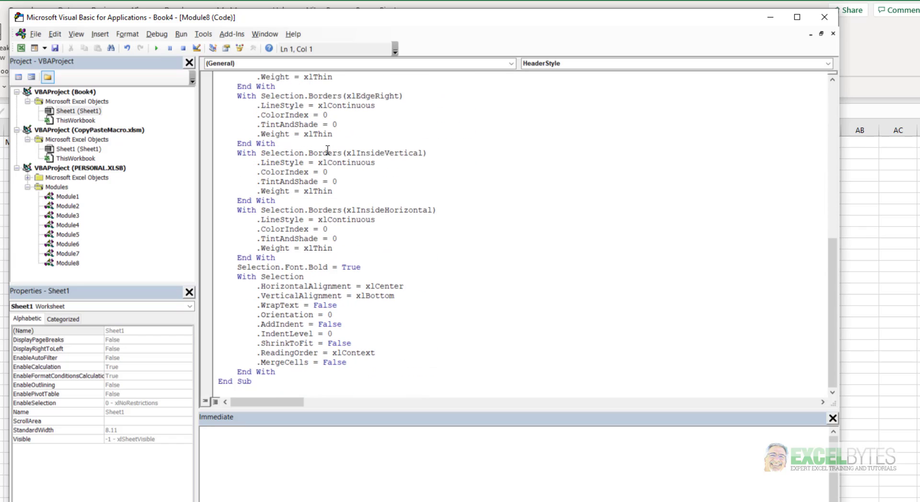
{"action": "scroll", "coordinate": [328, 151], "scroll_direction": "up", "scroll_amount": 14}
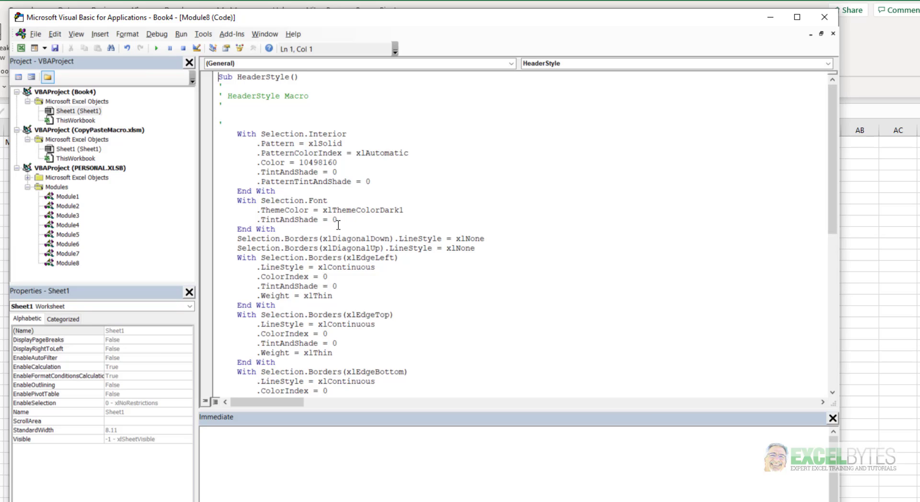
{"action": "scroll", "coordinate": [338, 225], "scroll_direction": "down", "scroll_amount": 4}
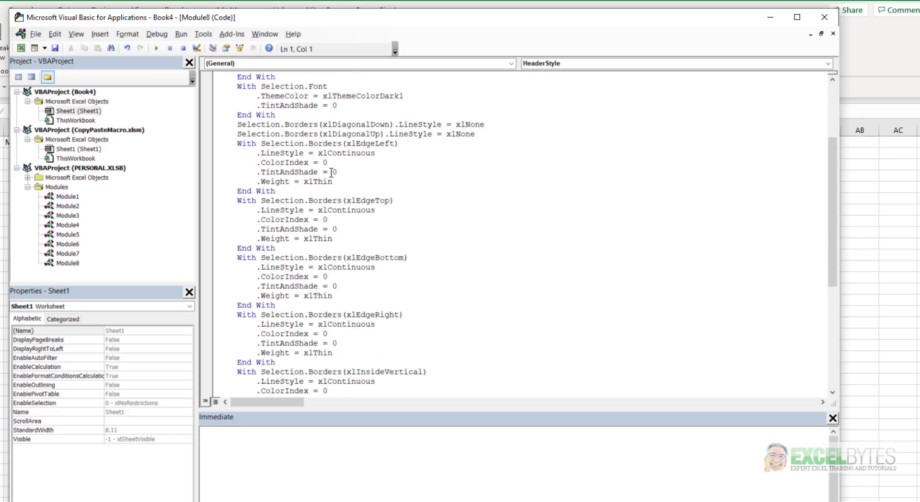
{"action": "scroll", "coordinate": [327, 227], "scroll_direction": "down", "scroll_amount": 8}
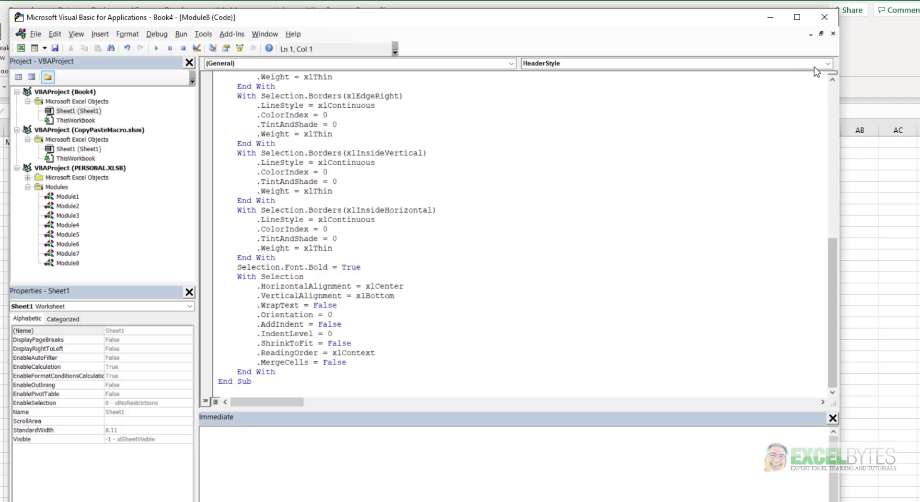
Close the VBA editor, select B1:M1 and run PERSONAL.XLSB!HeaderStyle on the month headers.
{"action": "left_click", "coordinate": [825, 17]}
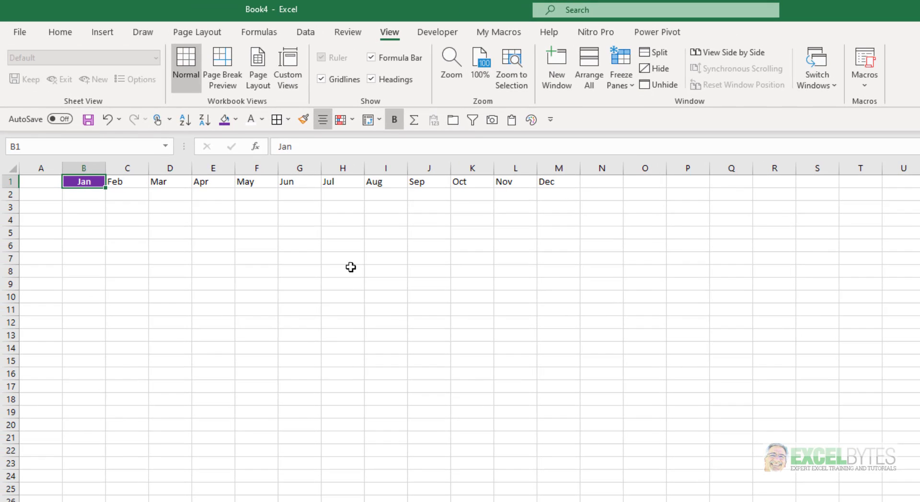
{"action": "left_click", "coordinate": [153, 308]}
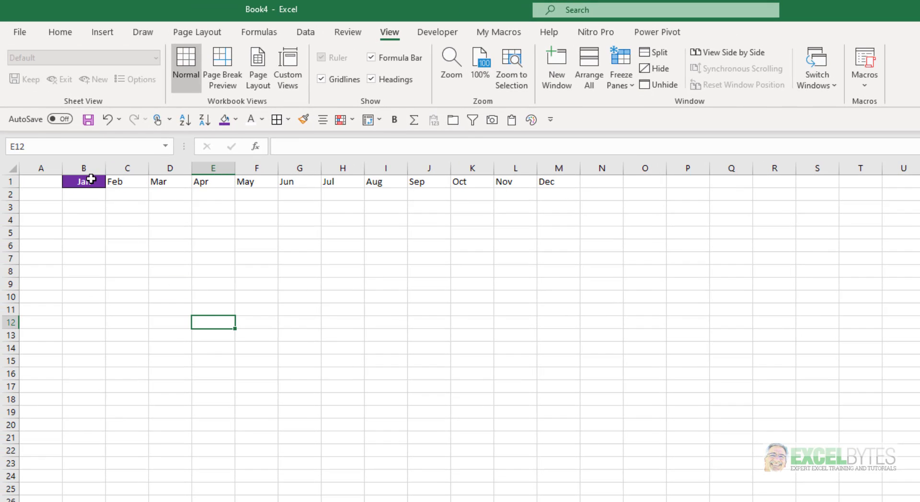
{"action": "left_click_drag", "start_coordinate": [92, 181], "coordinate": [576, 172]}
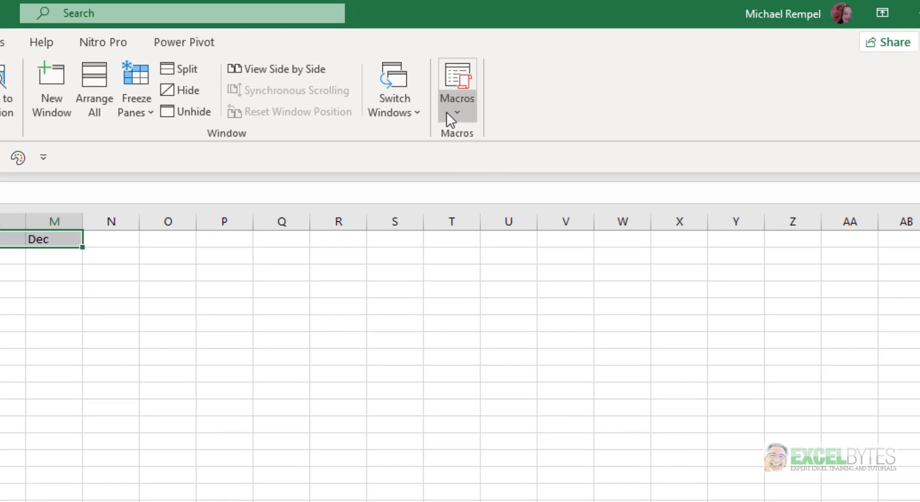
{"action": "left_click", "coordinate": [453, 111]}
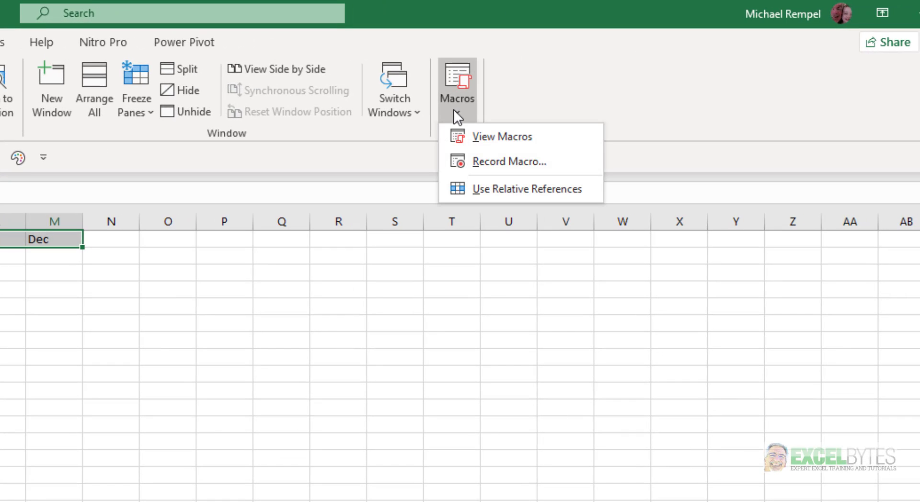
{"action": "left_click", "coordinate": [511, 139]}
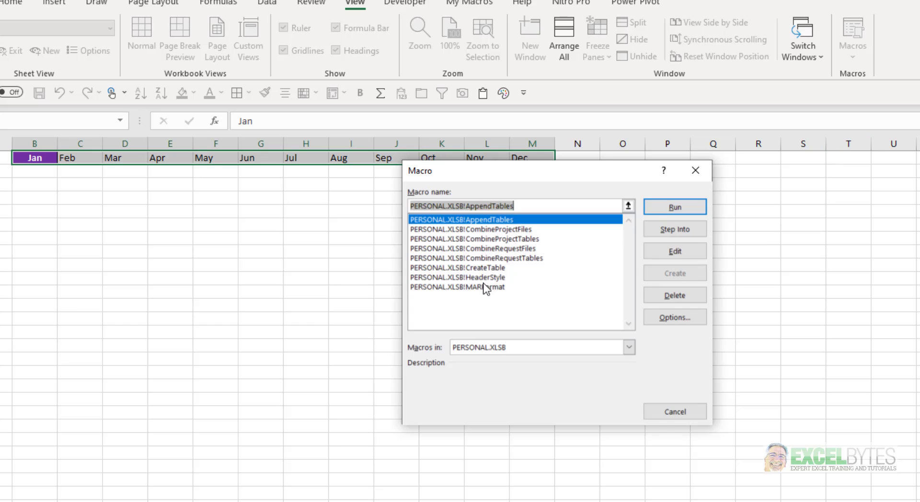
{"action": "left_click", "coordinate": [483, 277]}
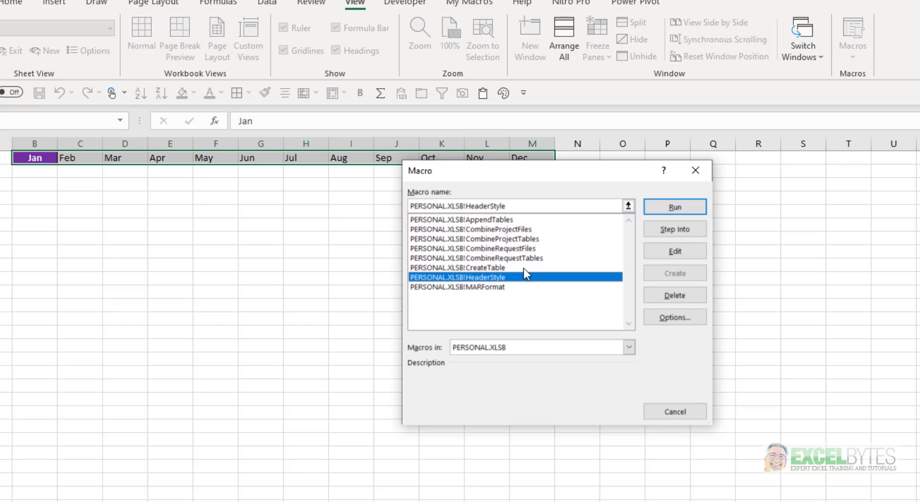
{"action": "left_click", "coordinate": [675, 208]}
{"action": "left_click", "coordinate": [400, 225]}
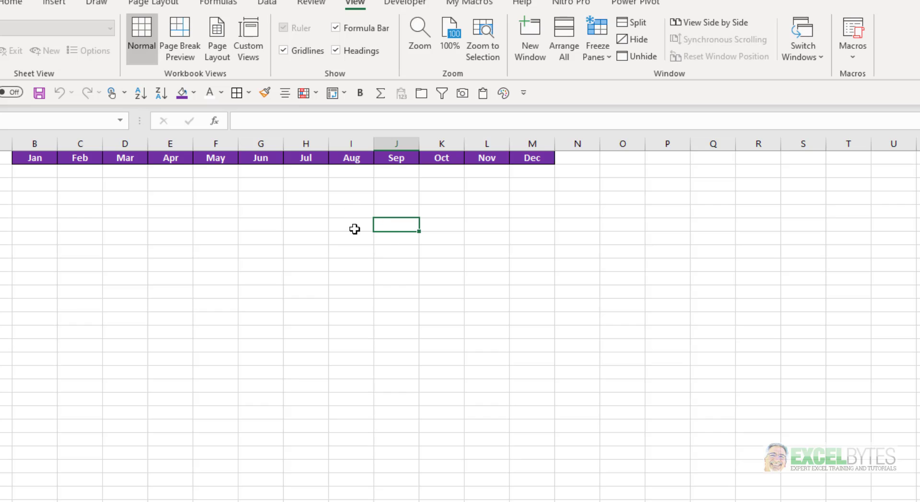
Fill the block I6:N15 with Mike using Ctrl+Enter.
{"action": "left_click_drag", "start_coordinate": [355, 229], "coordinate": [559, 346]}
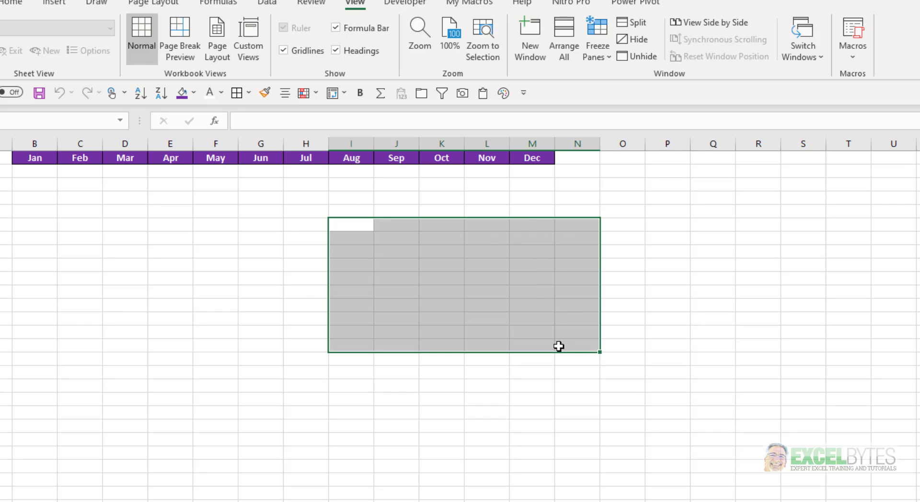
{"action": "type", "text": "Mike"}
{"action": "key", "text": "ctrl+Return"}
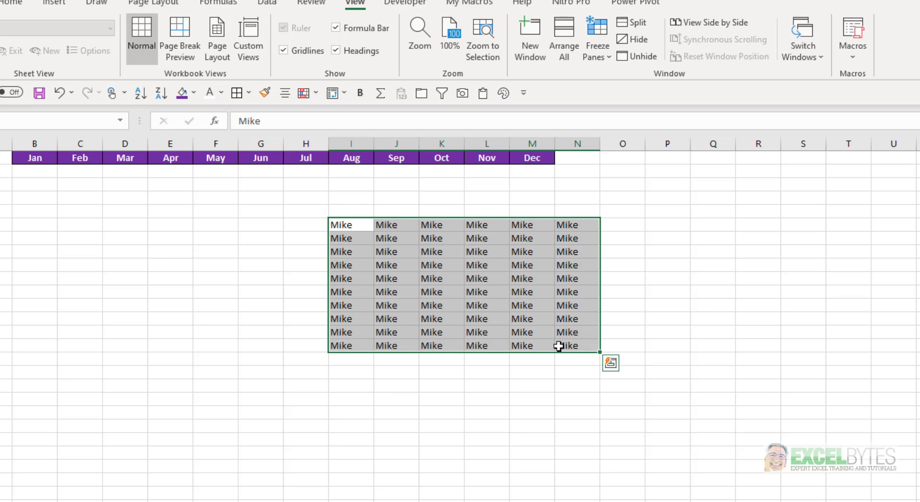
{"action": "left_click", "coordinate": [484, 408]}
Reselect I6:N15 and run PERSONAL.XLSB!HeaderStyle from View Macros on it.
{"action": "left_click_drag", "start_coordinate": [336, 224], "coordinate": [484, 279]}
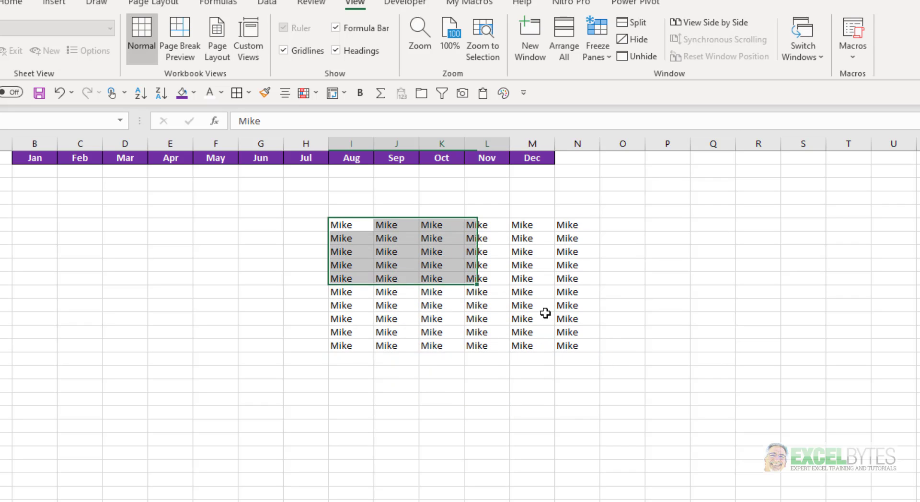
{"action": "left_click_drag", "start_coordinate": [554, 324], "coordinate": [577, 347]}
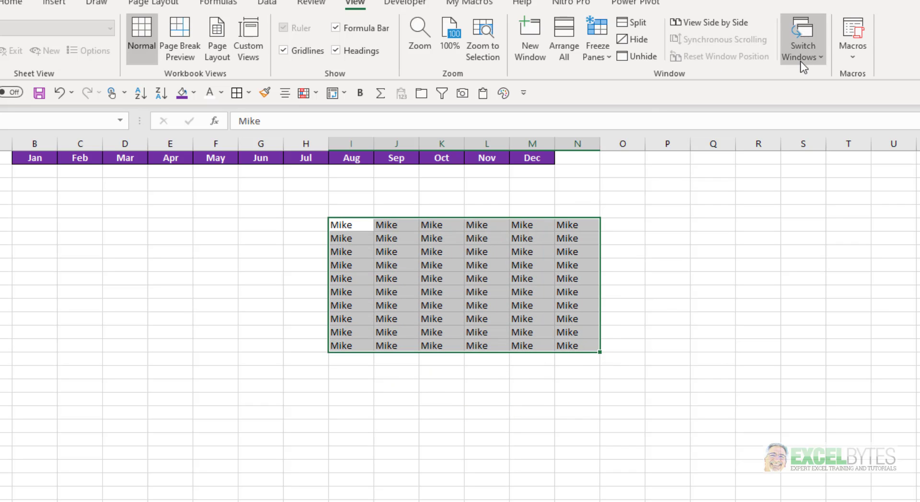
{"action": "left_click", "coordinate": [842, 55]}
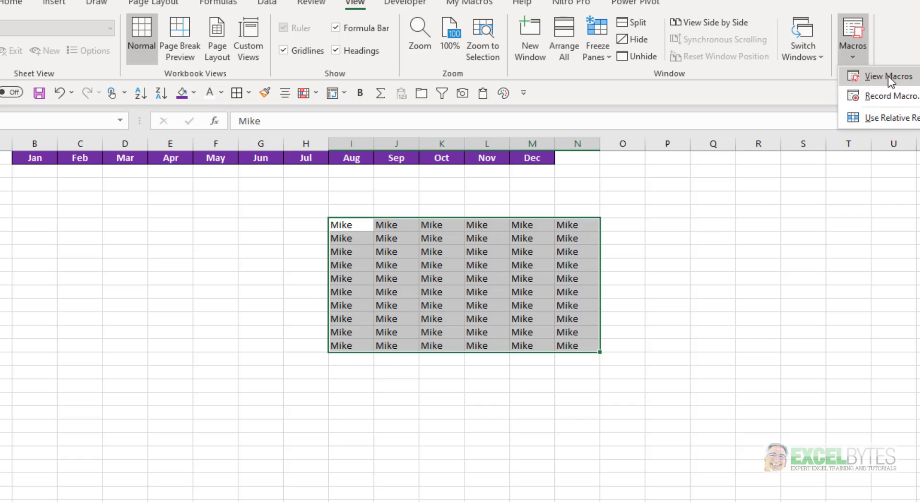
{"action": "left_click", "coordinate": [887, 76]}
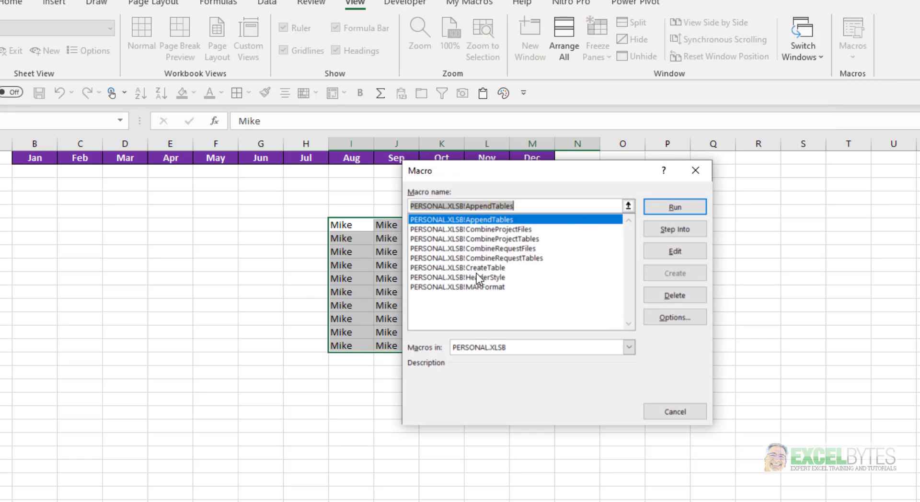
{"action": "left_click", "coordinate": [478, 275]}
{"action": "left_click", "coordinate": [661, 209]}
{"action": "left_click", "coordinate": [458, 415]}
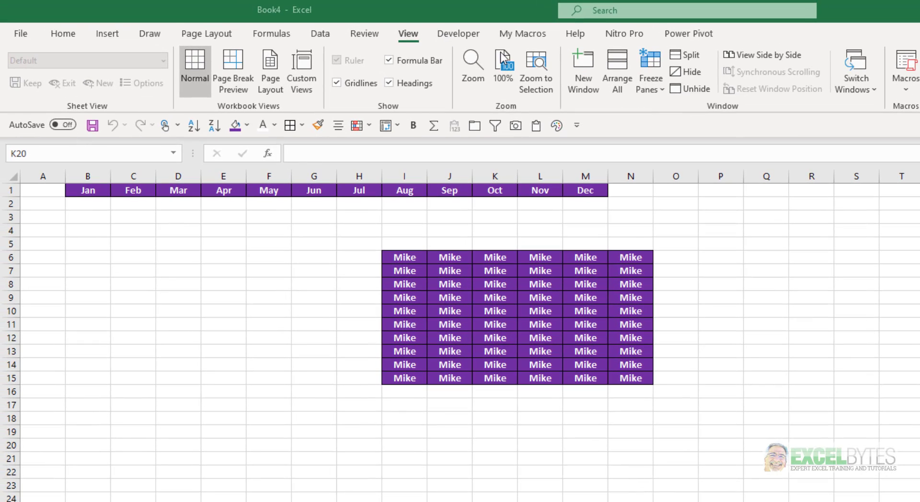
On the Developer tab, open and cancel the Macros list, then right-click the ribbon's My Macros tab.
{"action": "left_click", "coordinate": [464, 36]}
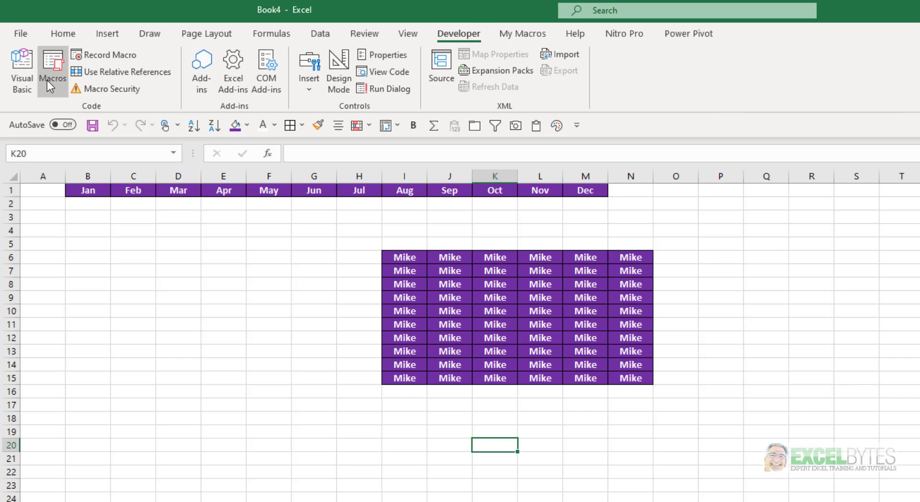
{"action": "left_click", "coordinate": [47, 67]}
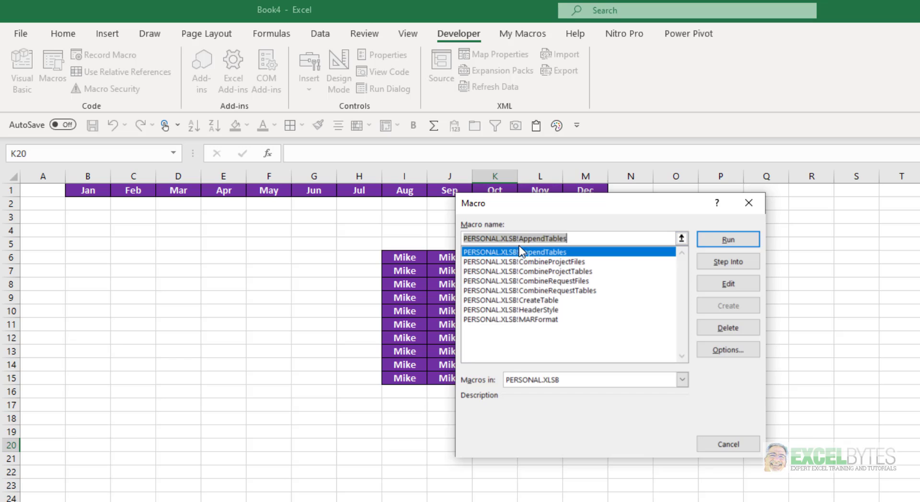
{"action": "left_click", "coordinate": [732, 450]}
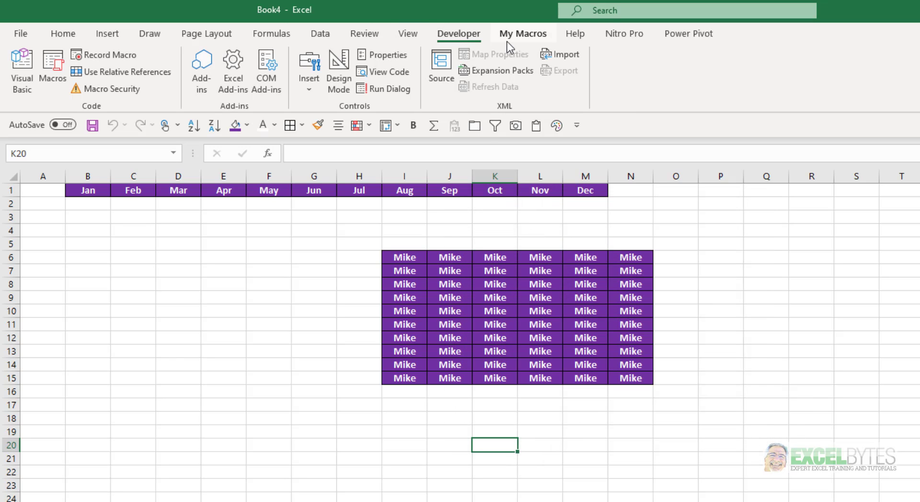
{"action": "right_click", "coordinate": [525, 36]}
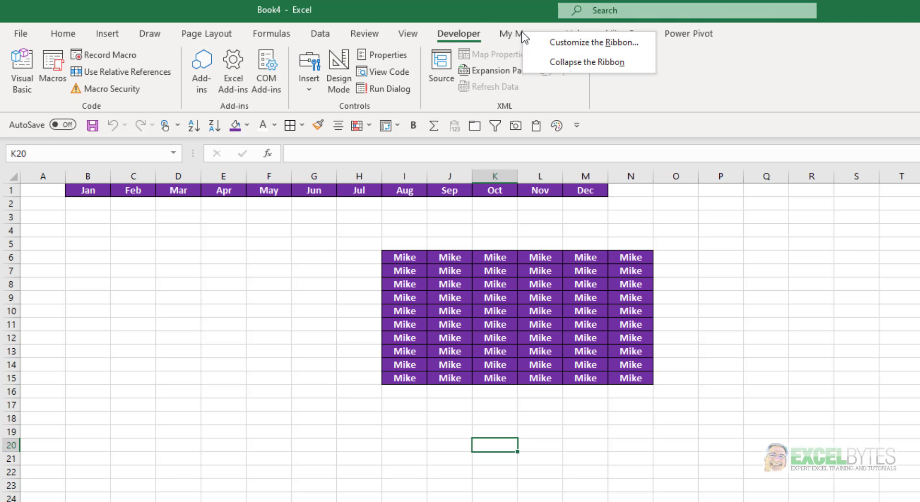
Open Customize the Ribbon in Excel Options, reposition the window, and cancel without changes.
{"action": "left_click", "coordinate": [570, 45]}
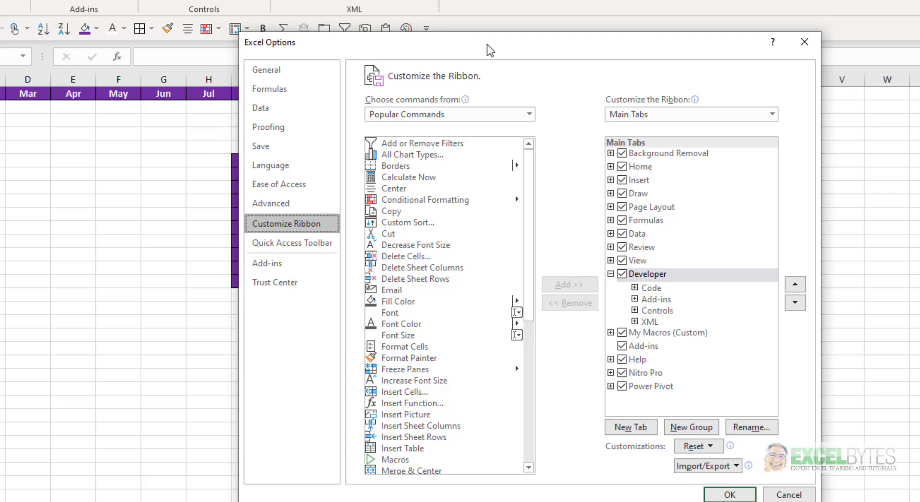
{"action": "left_click_drag", "start_coordinate": [487, 44], "coordinate": [448, 27]}
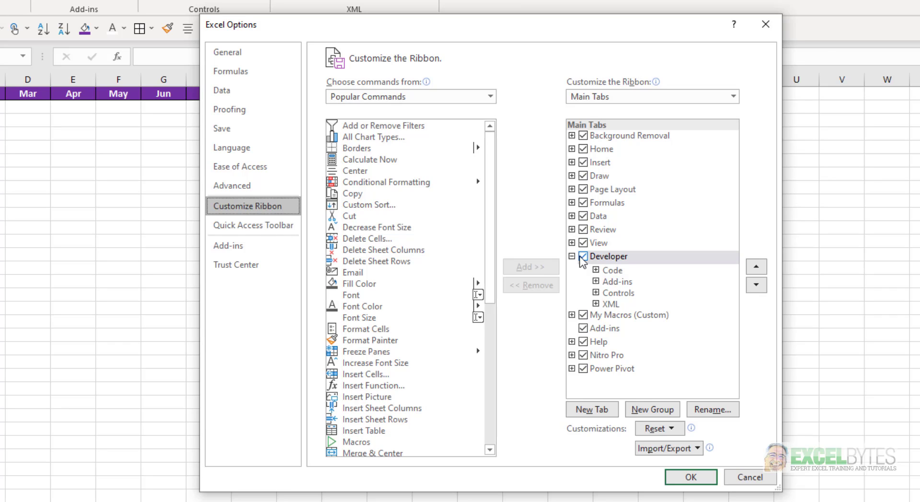
{"action": "left_click", "coordinate": [764, 480]}
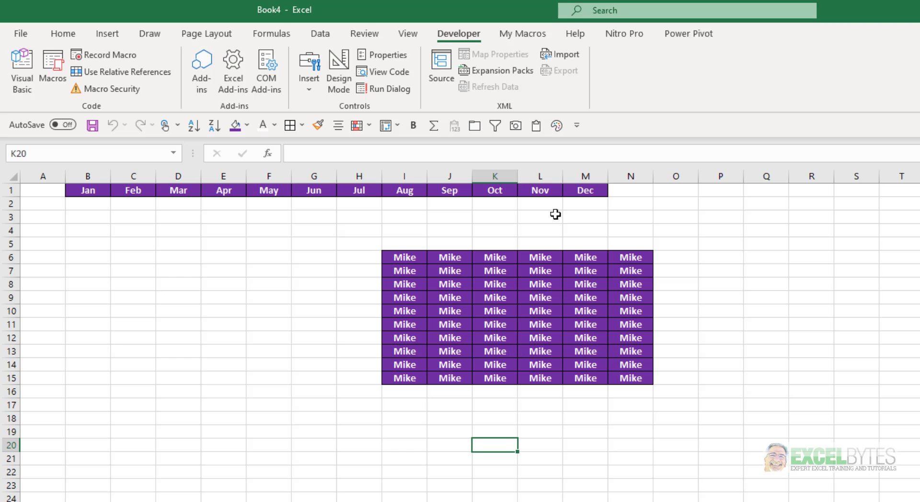
In Quick Access Toolbar More Commands, add the HeaderStyle macro from the Macros category.
{"action": "left_click", "coordinate": [578, 125]}
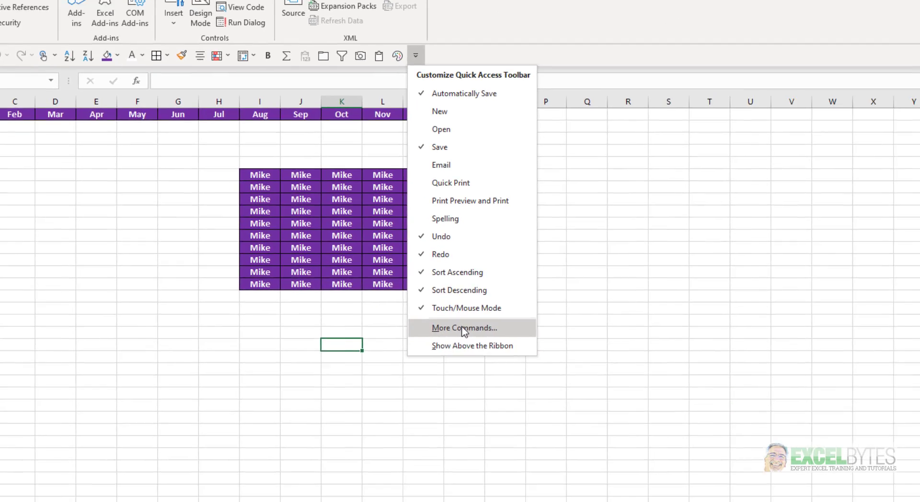
{"action": "left_click", "coordinate": [623, 422]}
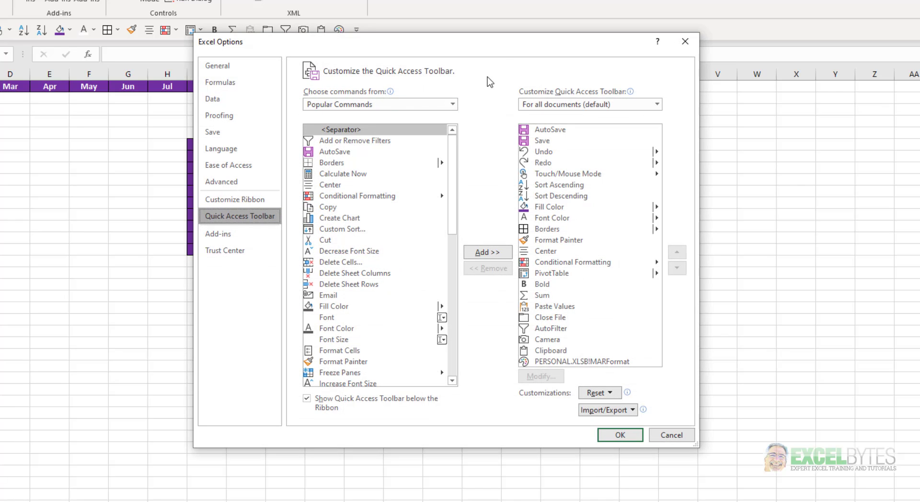
{"action": "left_click", "coordinate": [454, 107]}
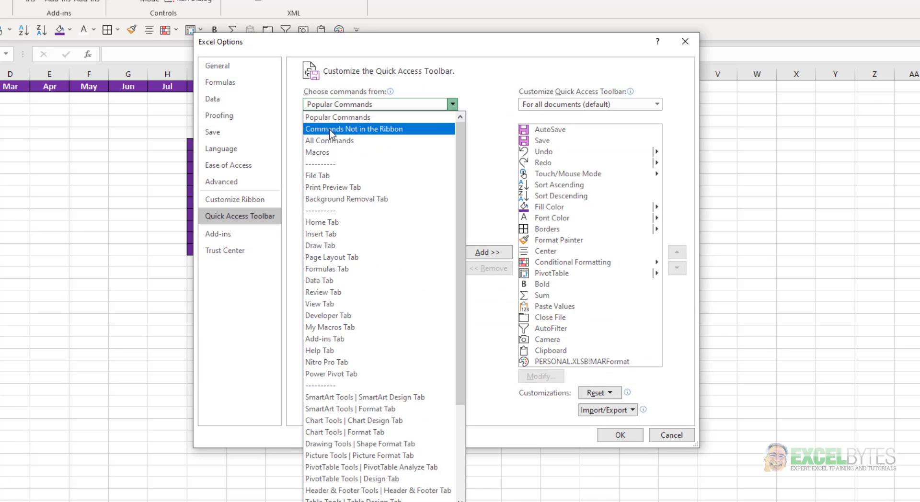
{"action": "left_click", "coordinate": [328, 153]}
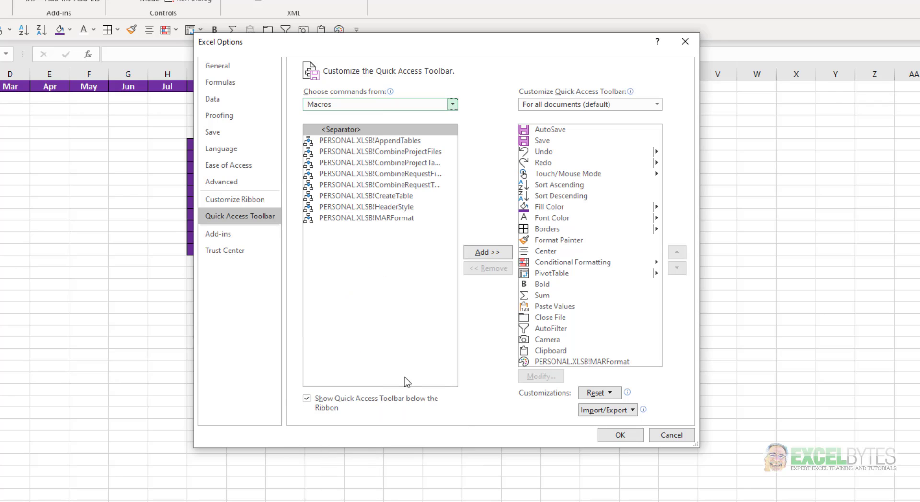
{"action": "left_click", "coordinate": [382, 209]}
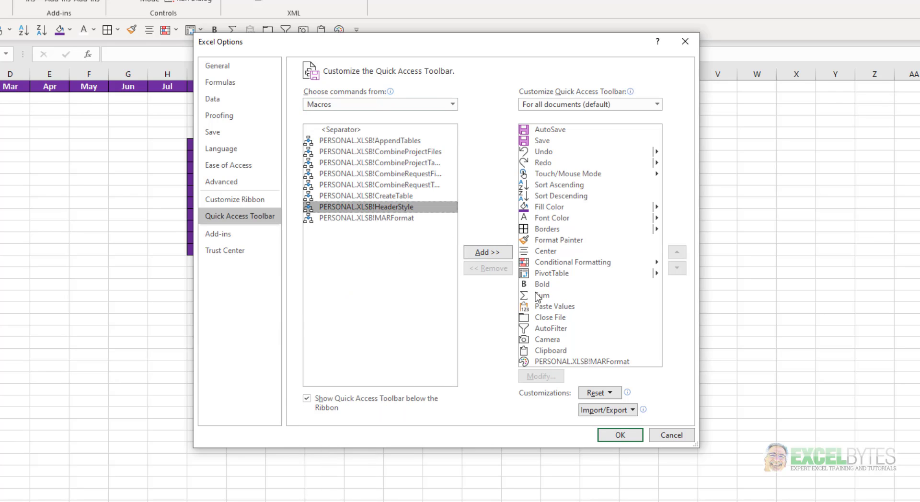
{"action": "left_click", "coordinate": [480, 256]}
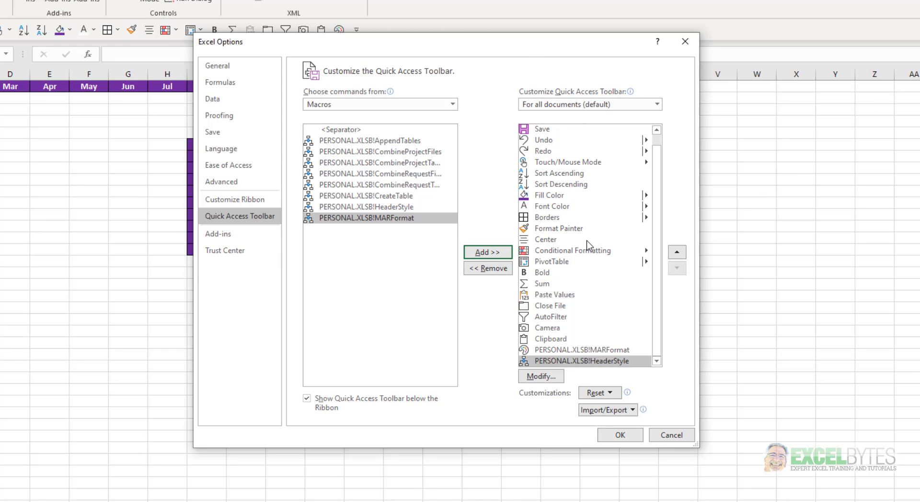
Give the HeaderStyle button a lavender symbol and save the toolbar customization.
{"action": "left_click", "coordinate": [549, 379]}
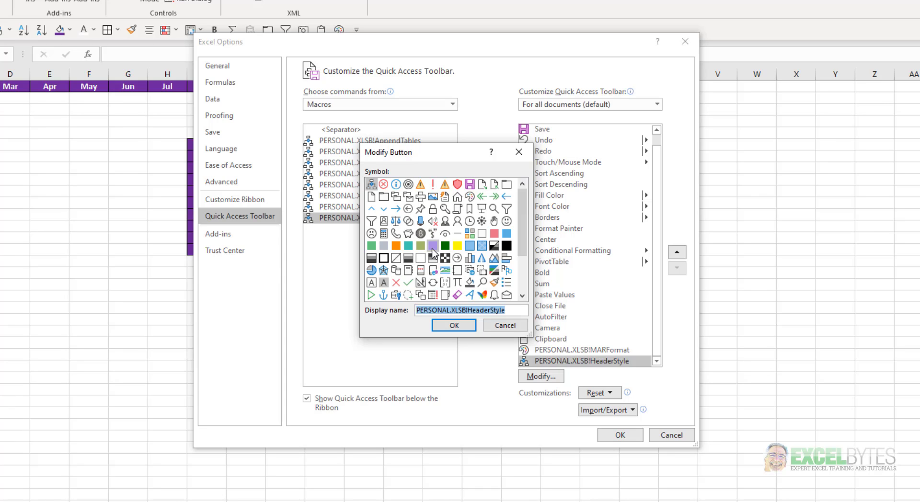
{"action": "left_click", "coordinate": [433, 247]}
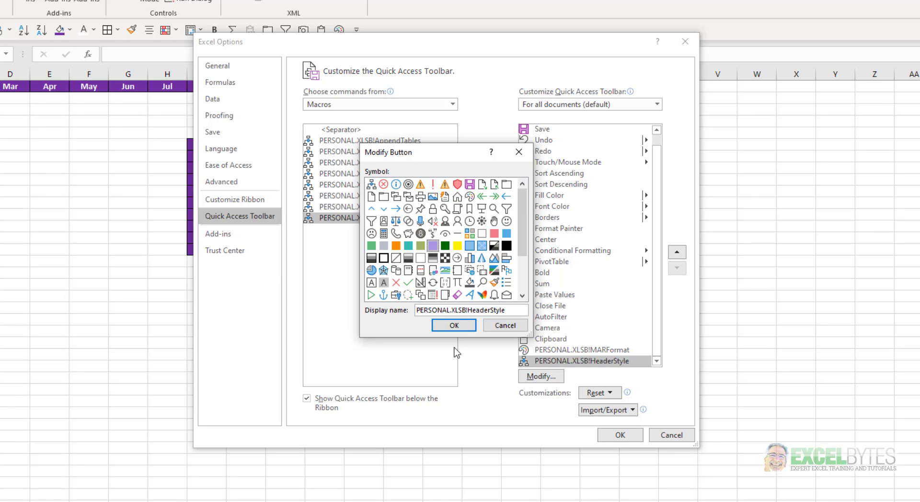
{"action": "left_click", "coordinate": [453, 326]}
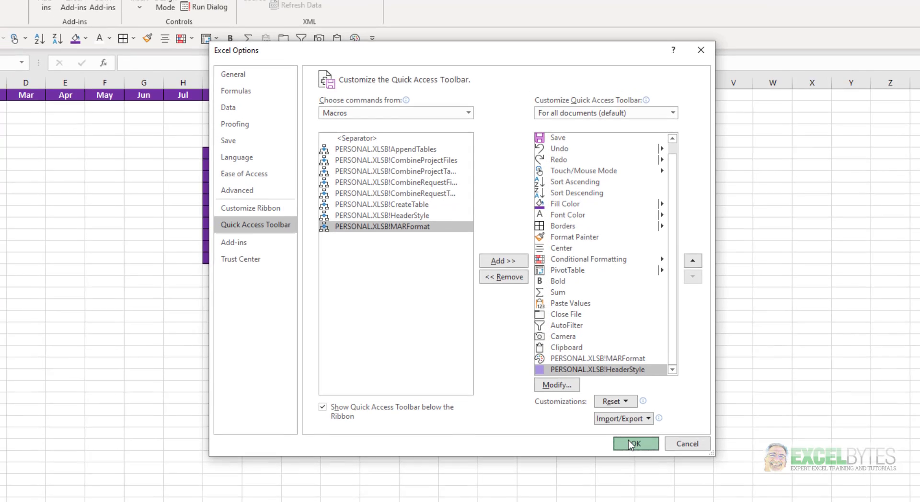
{"action": "left_click", "coordinate": [621, 435]}
{"action": "left_click", "coordinate": [459, 424]}
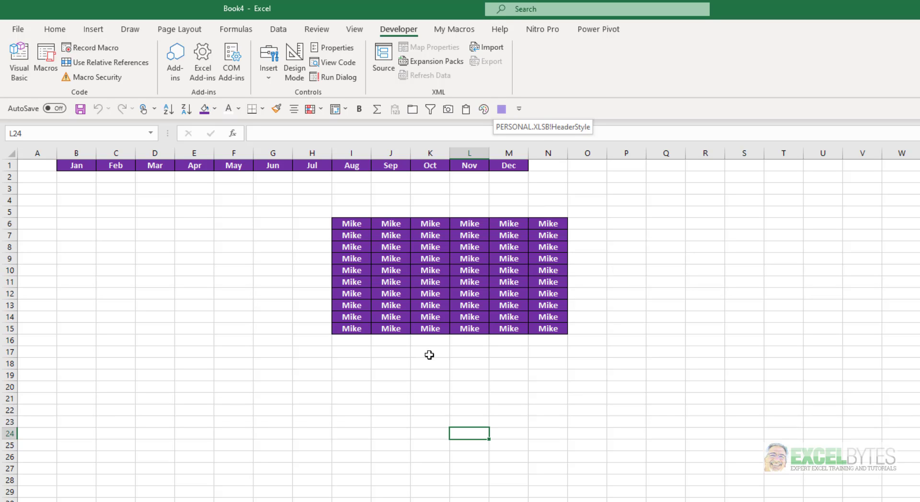
Fill M19:Q24 with Mike and format it purple with the HeaderStyle toolbar button.
{"action": "left_click_drag", "start_coordinate": [499, 372], "coordinate": [667, 435]}
{"action": "type", "text": "Mike"}
{"action": "key", "text": "ctrl+Return"}
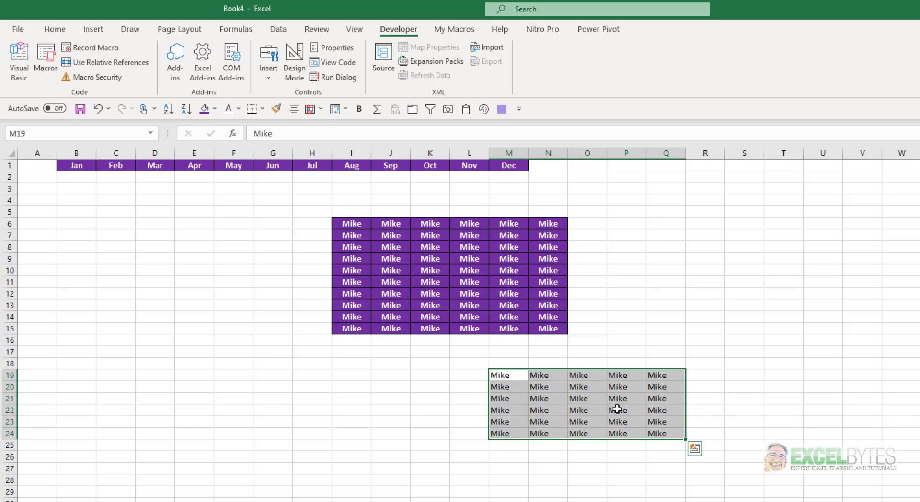
{"action": "left_click", "coordinate": [502, 109]}
{"action": "left_click", "coordinate": [555, 478]}
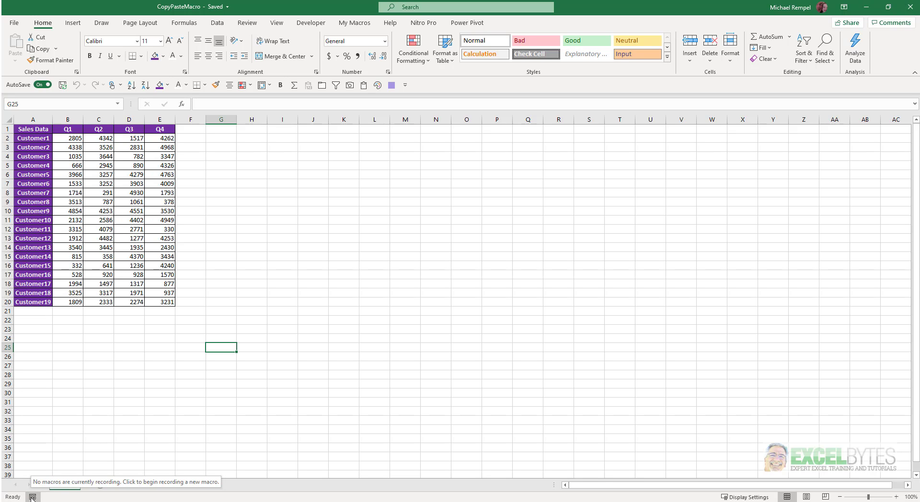
Start recording a macro named CopyPasteData and add a new blank sheet.
{"action": "left_click", "coordinate": [32, 498]}
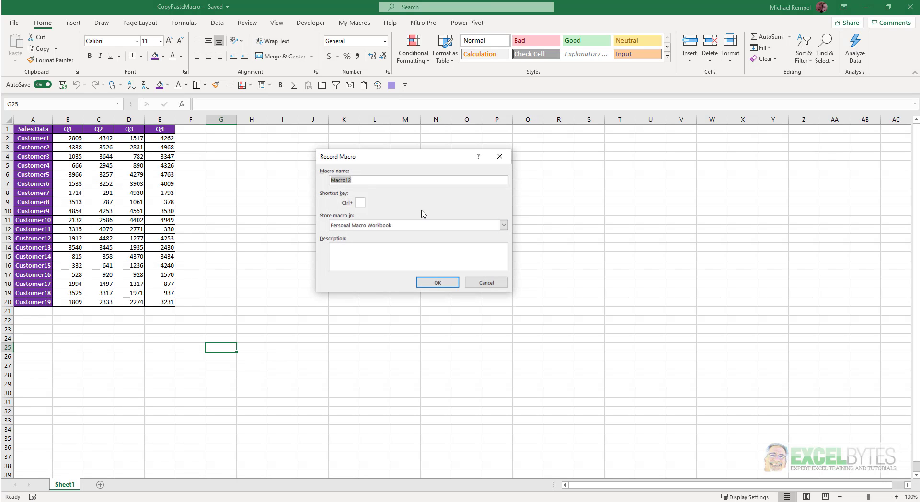
{"action": "type", "text": "CopyPasteData"}
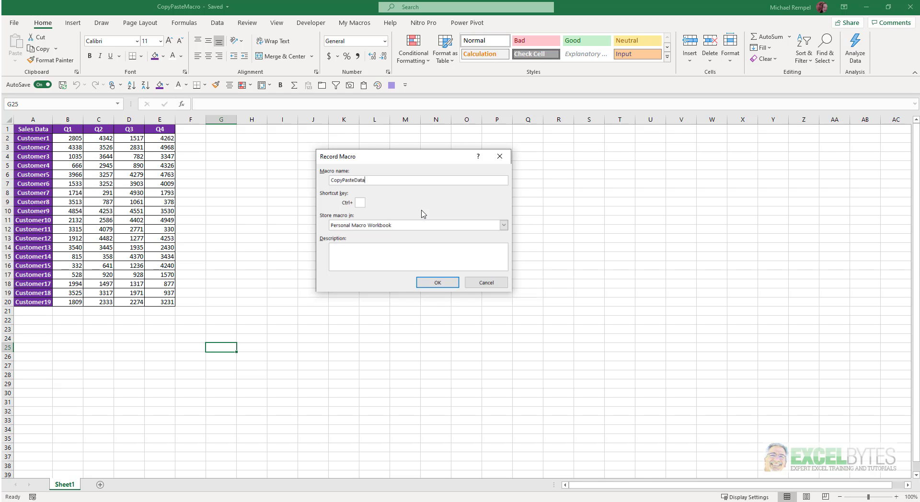
{"action": "left_click", "coordinate": [438, 283]}
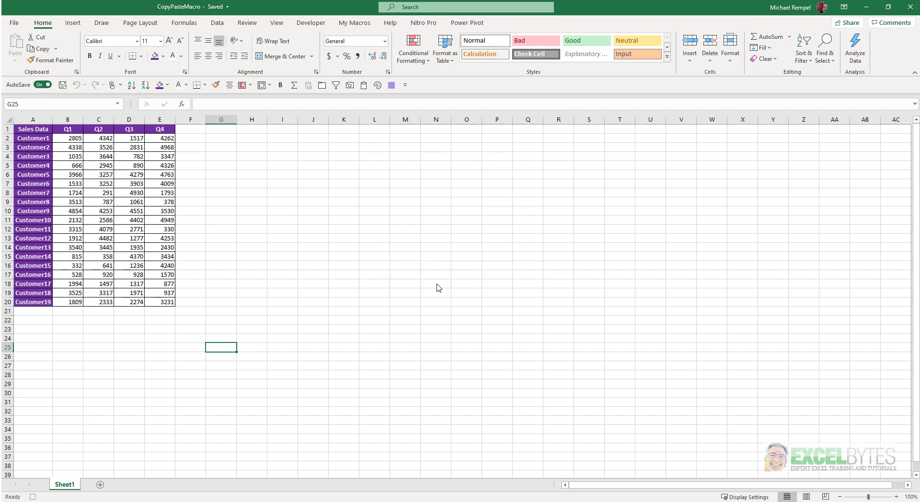
{"action": "left_click", "coordinate": [101, 486]}
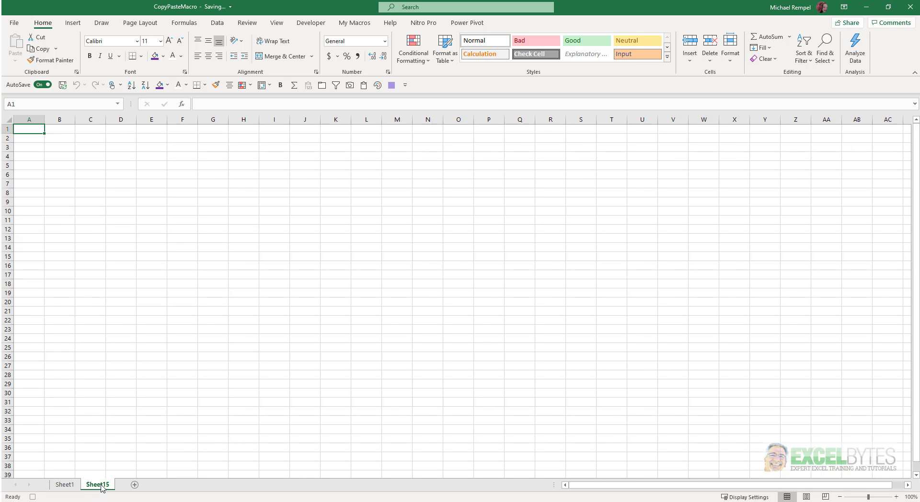
Copy the Sales Data table from Sheet1 and paste it into Sheet15 at A1.
{"action": "key", "text": "ctrl+Page_Up"}
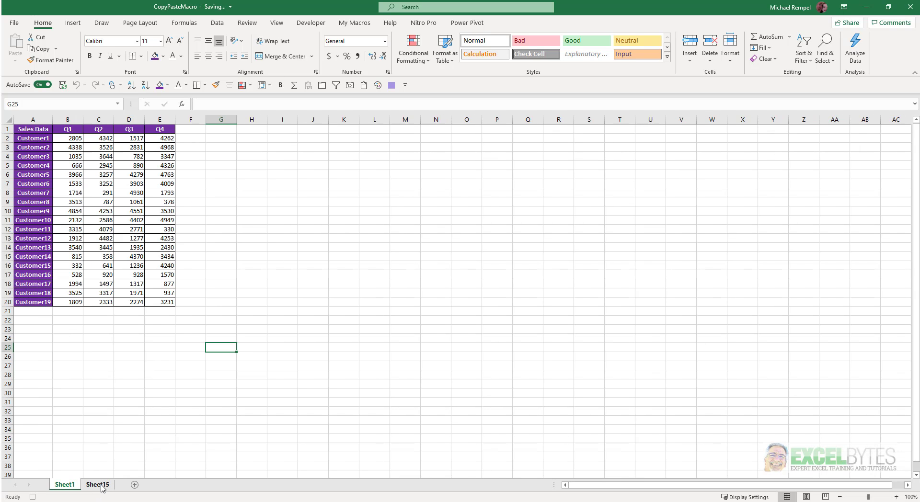
{"action": "key", "text": "ctrl+Home"}
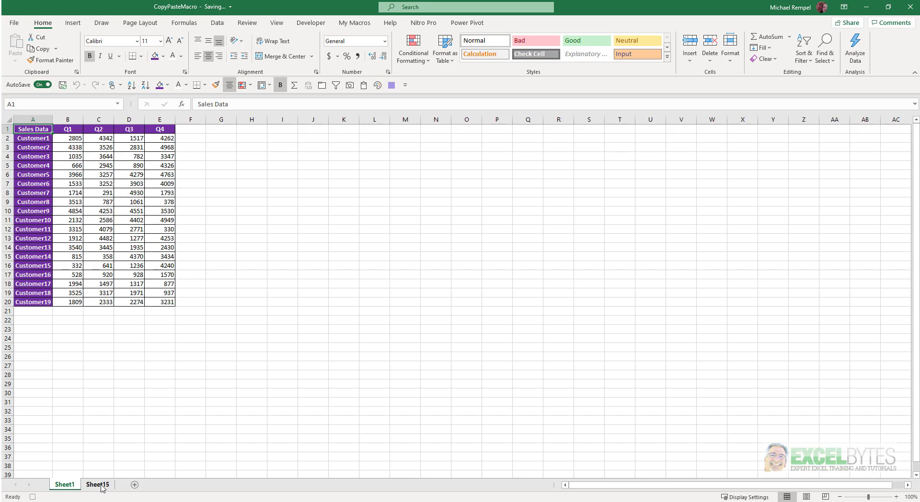
{"action": "key", "text": "ctrl+shift+Right"}
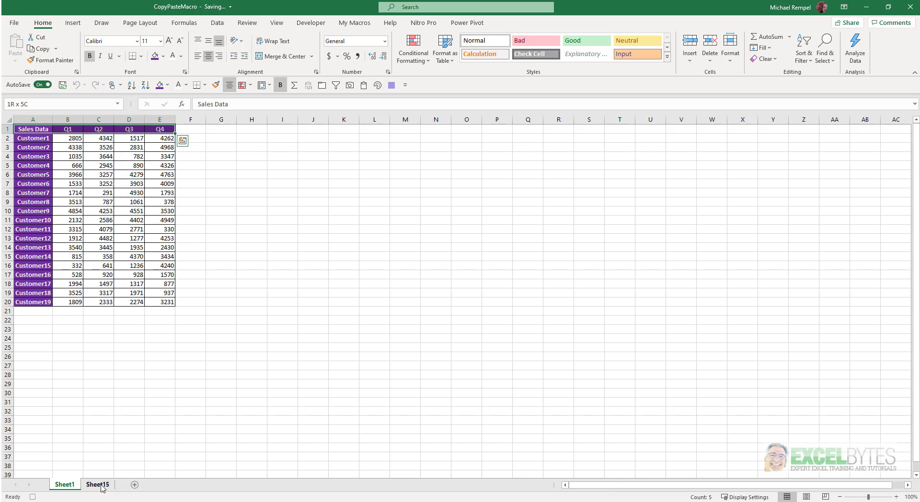
{"action": "key", "text": "ctrl+shift+Down"}
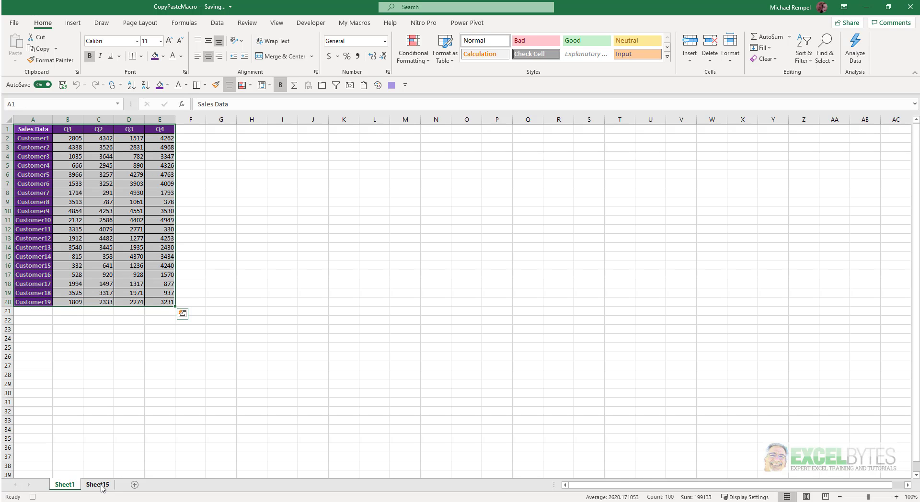
{"action": "key", "text": "ctrl+c"}
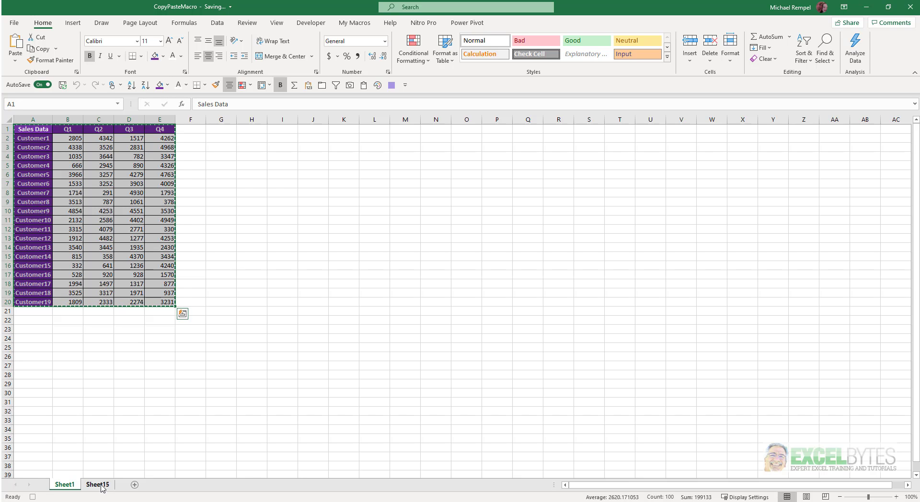
{"action": "left_click", "coordinate": [98, 485]}
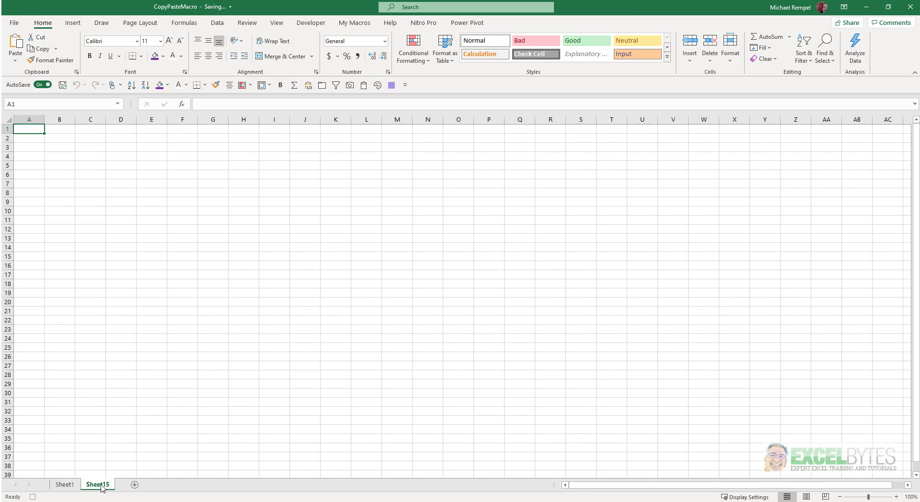
{"action": "key", "text": "ctrl+v"}
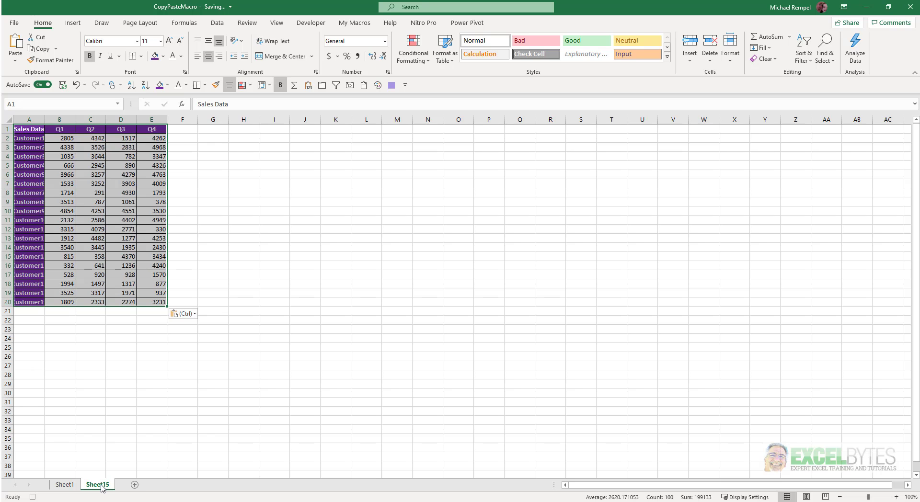
{"action": "key", "text": "ctrl+Home"}
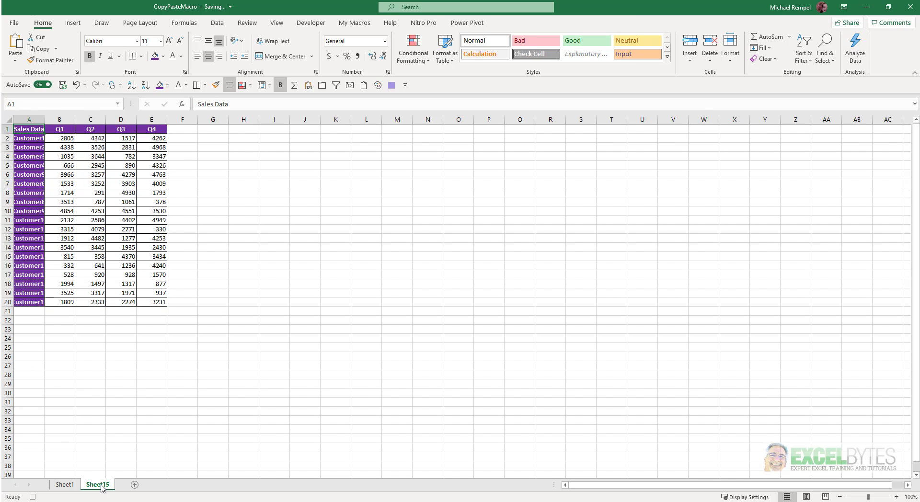
Go back to Sheet1 A1, clear the copy marquee, and stop recording.
{"action": "key", "text": "ctrl+Page_Up"}
{"action": "key", "text": "ctrl+Home"}
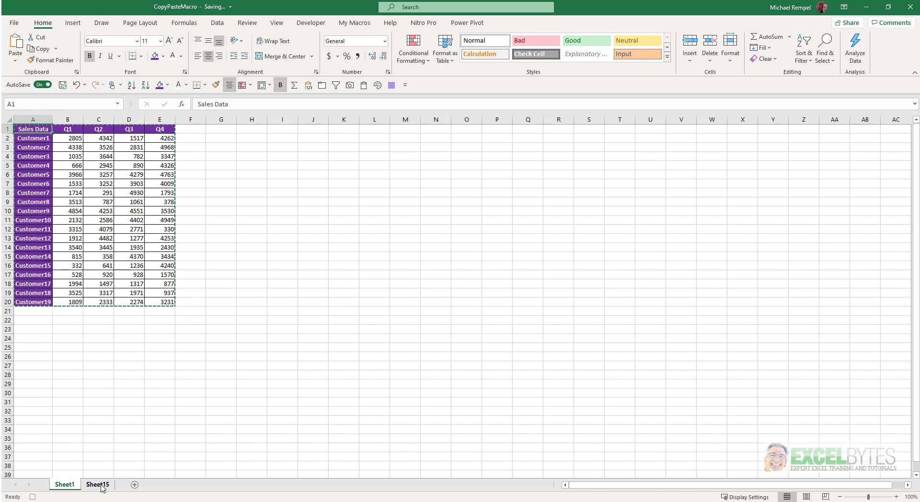
{"action": "key", "text": "Escape"}
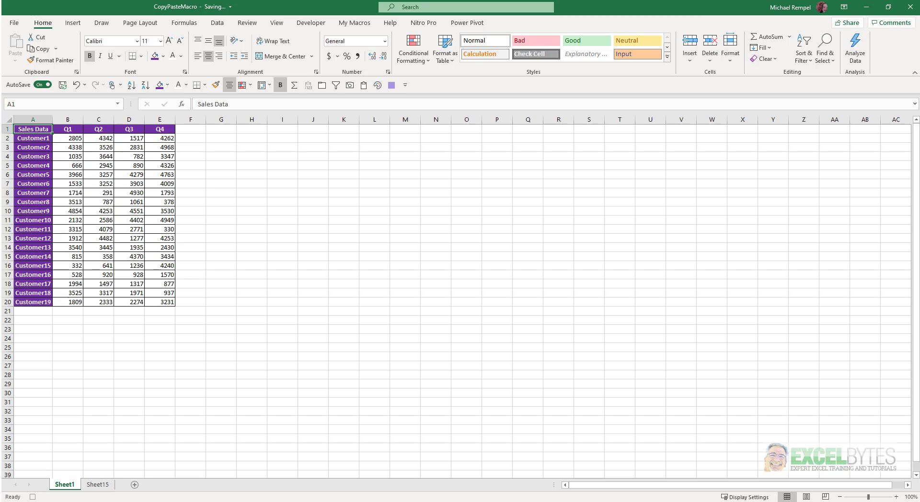
{"action": "left_click", "coordinate": [31, 498]}
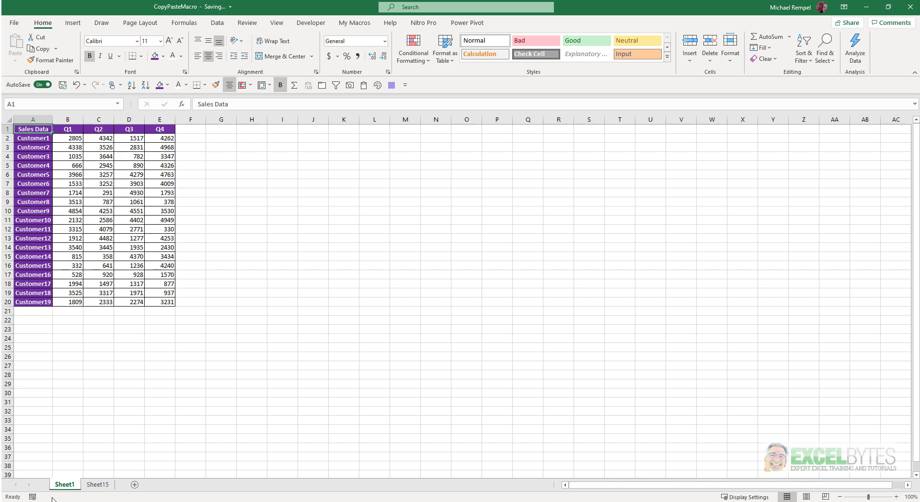
Delete the Sheet15 worksheet.
{"action": "left_click", "coordinate": [99, 486]}
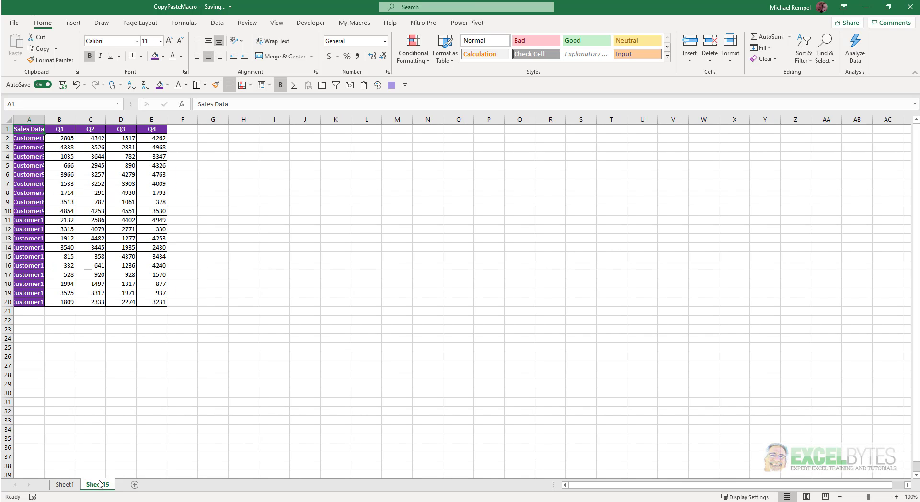
{"action": "right_click", "coordinate": [100, 486]}
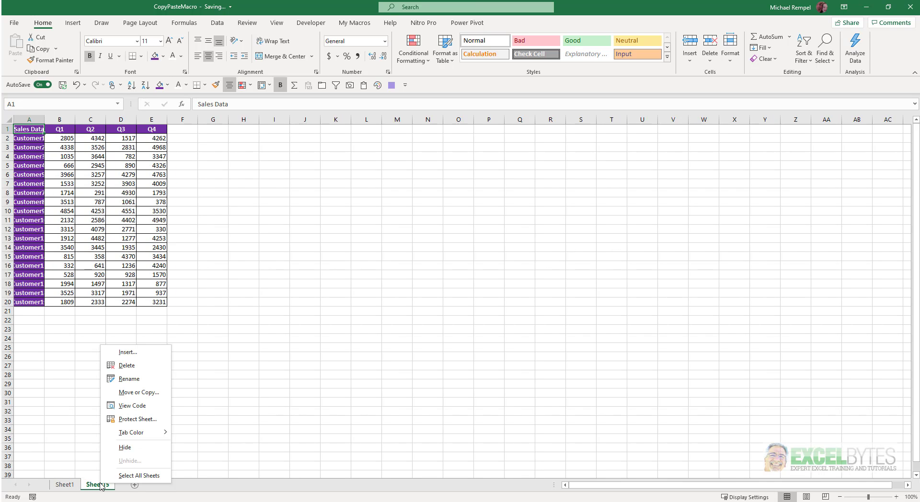
{"action": "left_click", "coordinate": [141, 367]}
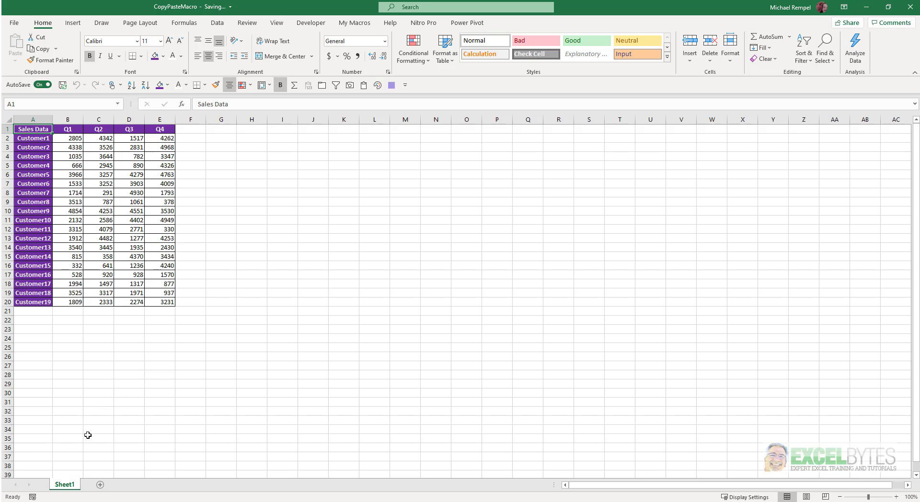
{"action": "left_click", "coordinate": [218, 338]}
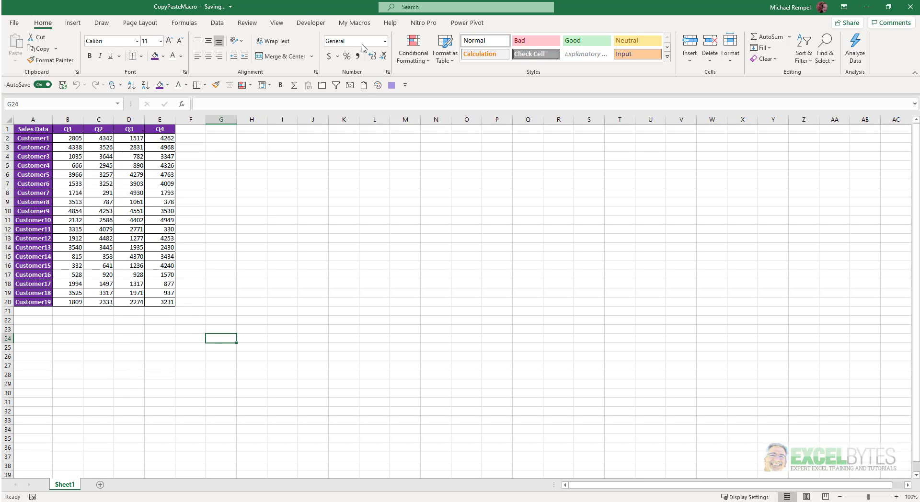
Run the CopyPasteData macro, check the copy on Sheet16, then return to Sheet1.
{"action": "left_click", "coordinate": [307, 24]}
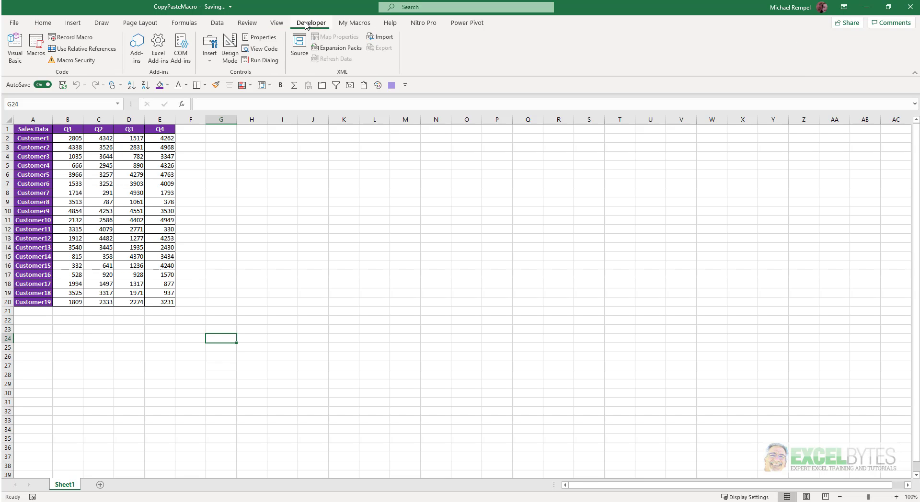
{"action": "left_click", "coordinate": [36, 46]}
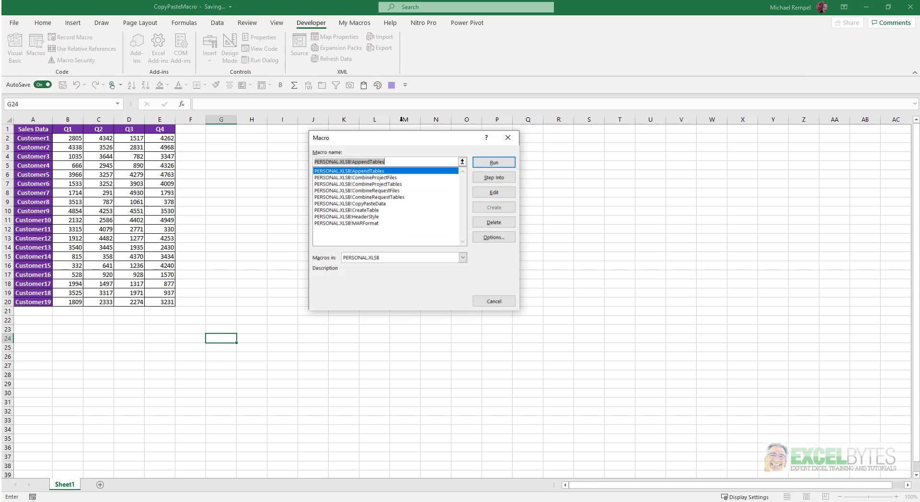
{"action": "left_click", "coordinate": [365, 204]}
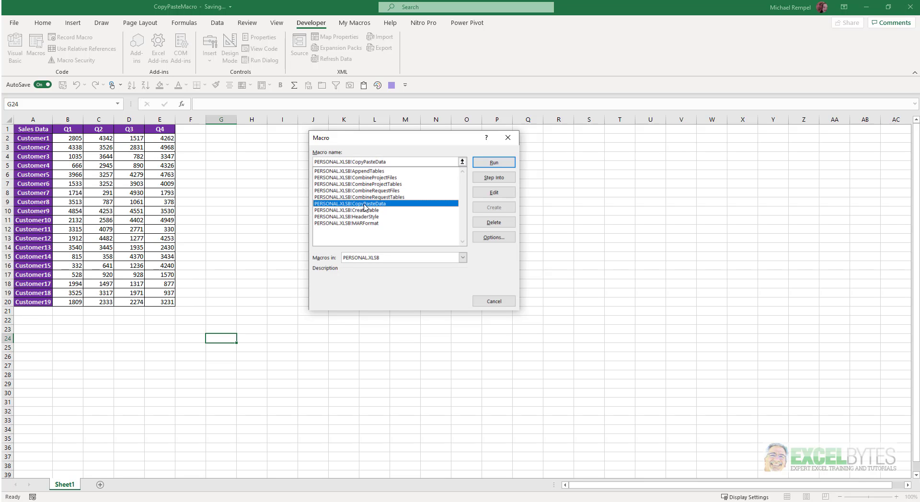
{"action": "left_click", "coordinate": [491, 163]}
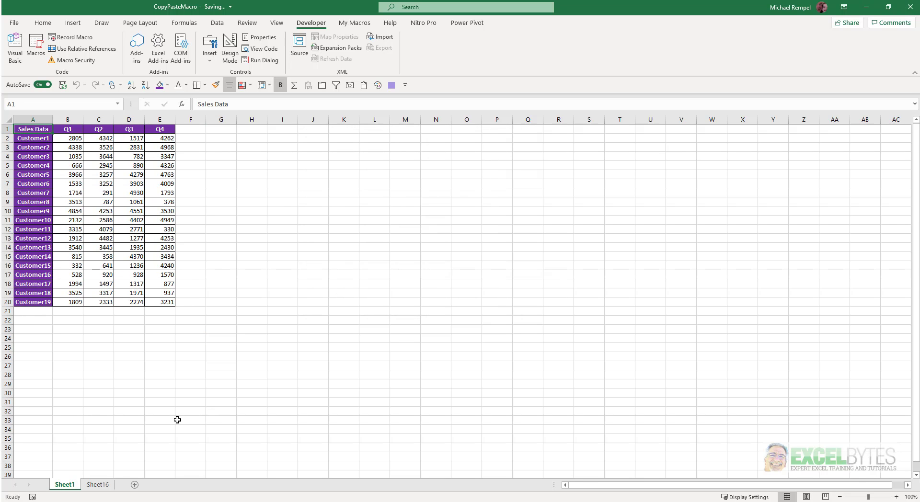
{"action": "left_click", "coordinate": [97, 485]}
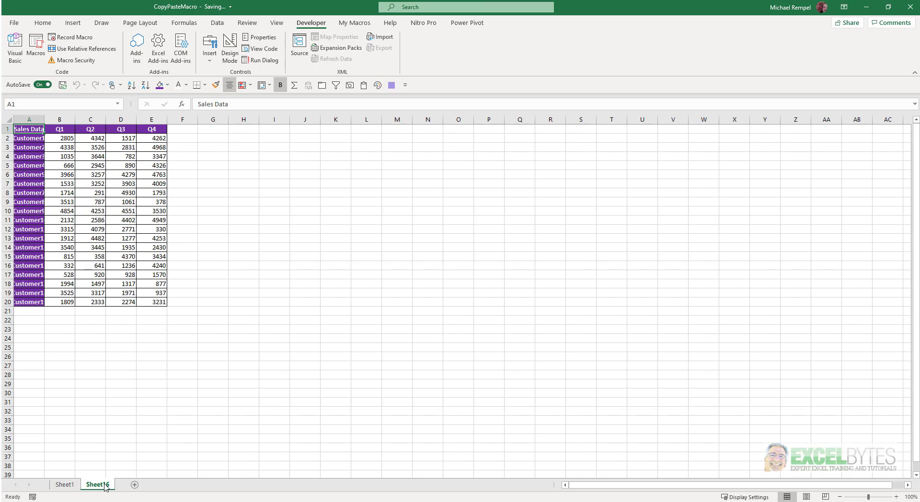
{"action": "left_click", "coordinate": [67, 485]}
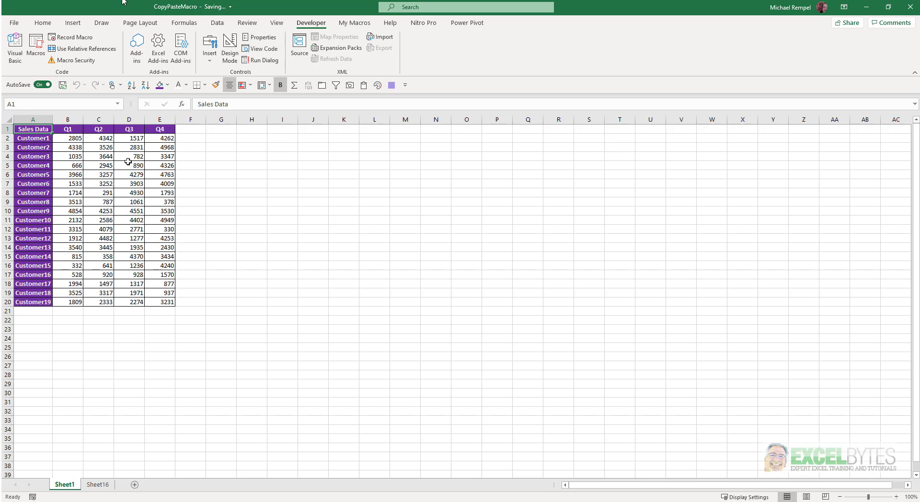
{"action": "left_click", "coordinate": [16, 48]}
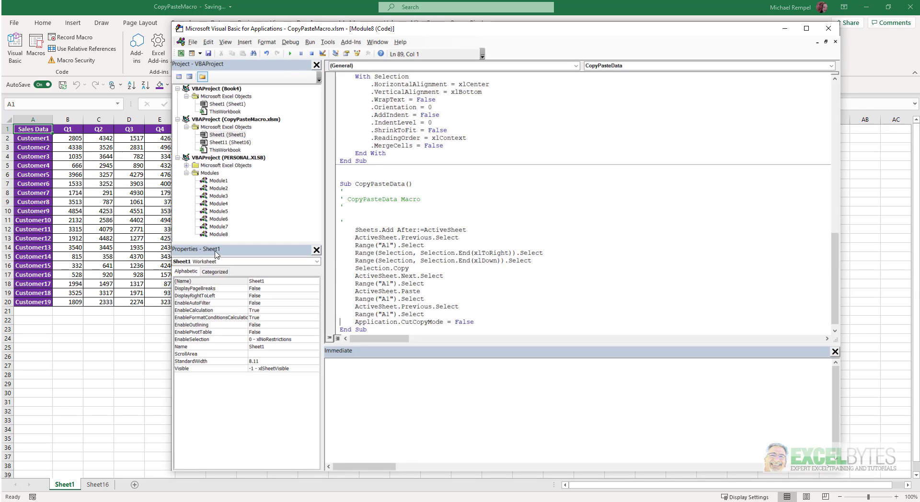
{"action": "left_click", "coordinate": [222, 235]}
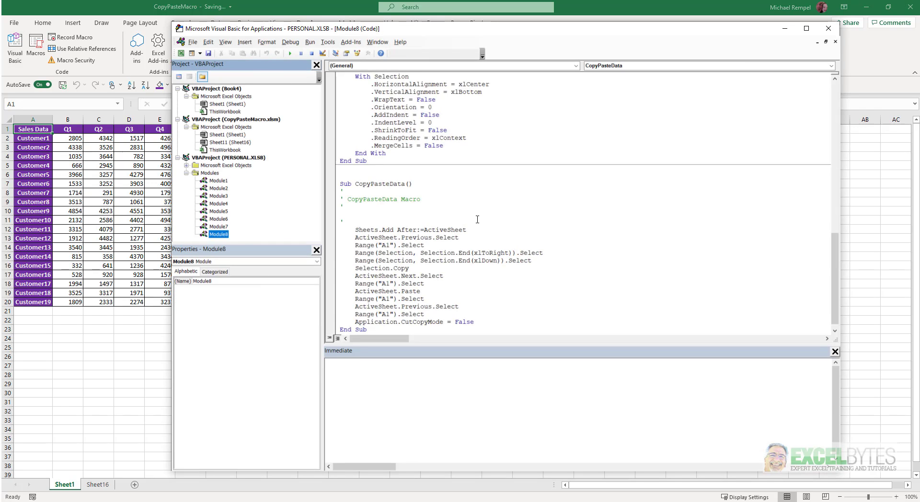
{"action": "scroll", "coordinate": [476, 219], "scroll_direction": "down", "scroll_amount": 1}
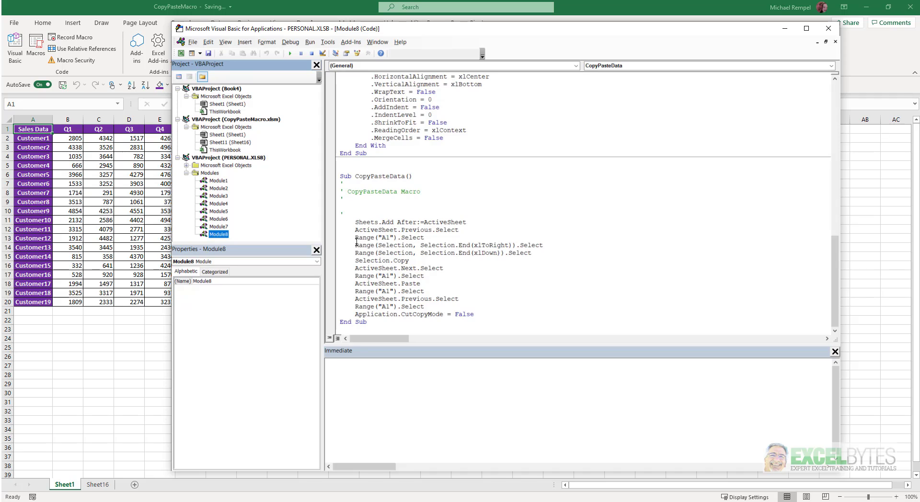
{"action": "left_click", "coordinate": [390, 238]}
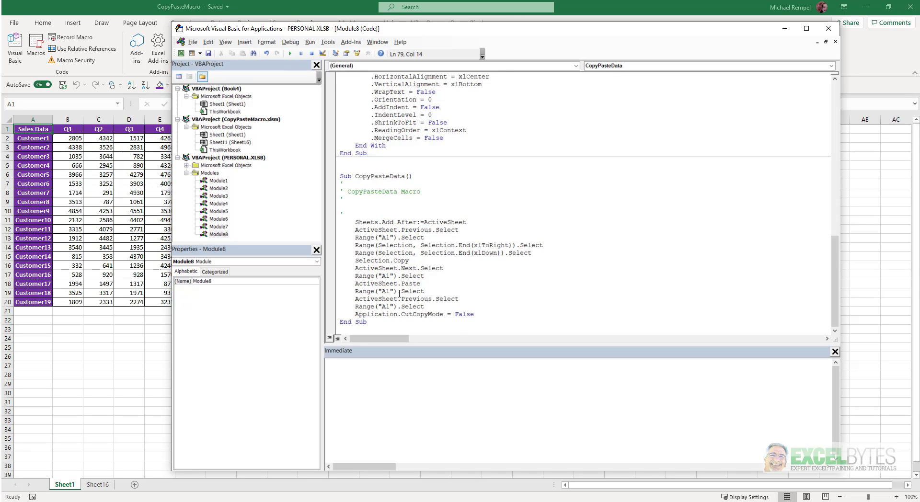
{"action": "key", "text": "BackSpace"}
{"action": "type", "text": "2"}
{"action": "key", "text": "BackSpace"}
{"action": "type", "text": "1"}
{"action": "left_click", "coordinate": [828, 29]}
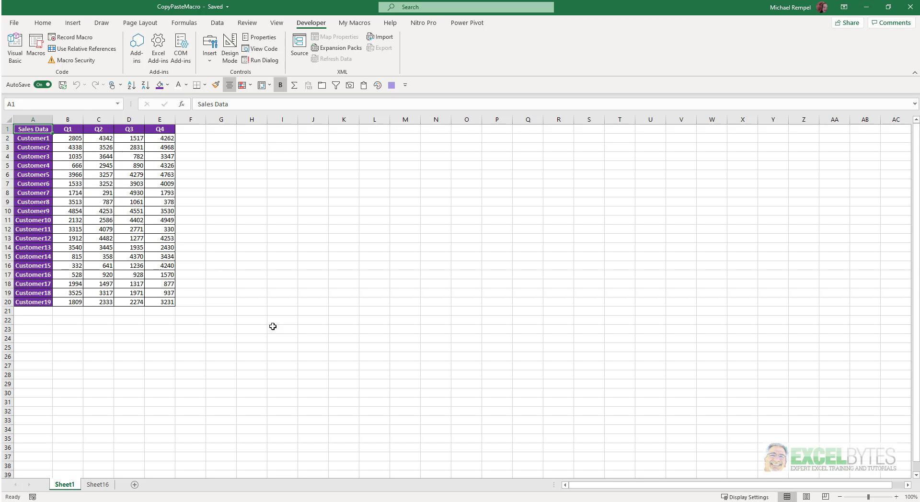
Minimize CopyPasteMacro, enter Mike in Book4 cell I19, and apply HeaderStyle from the toolbar.
{"action": "left_click", "coordinate": [866, 7]}
{"action": "left_click", "coordinate": [268, 298]}
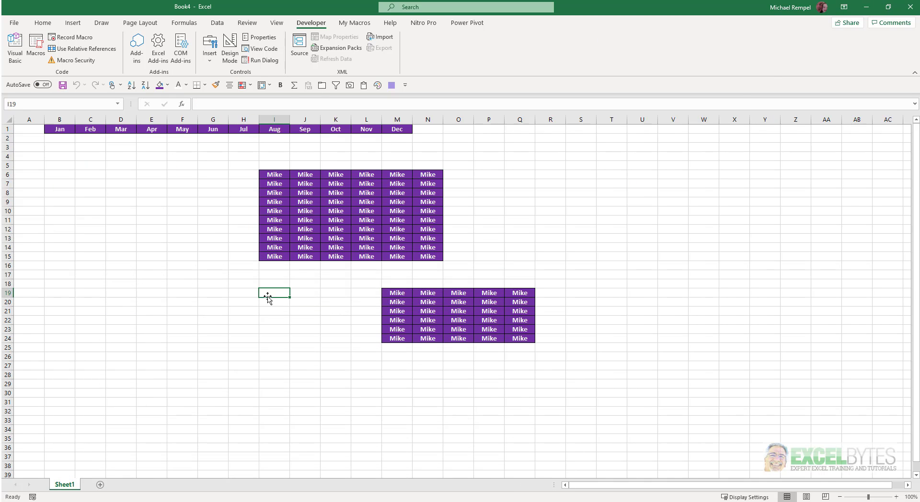
{"action": "type", "text": "Mike"}
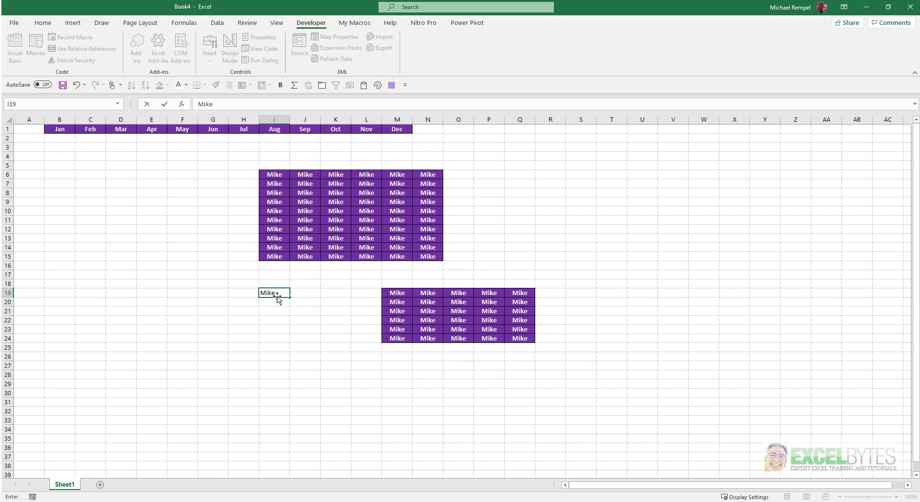
{"action": "key", "text": "ctrl+Return"}
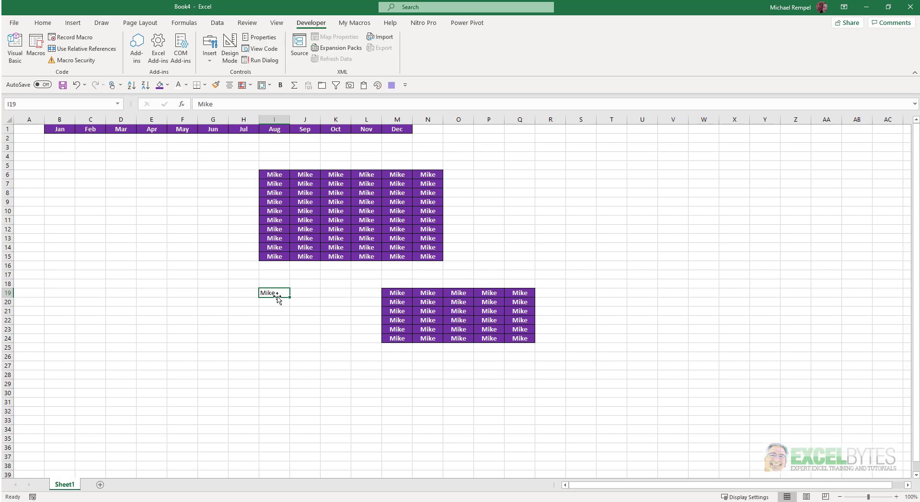
{"action": "left_click", "coordinate": [392, 85]}
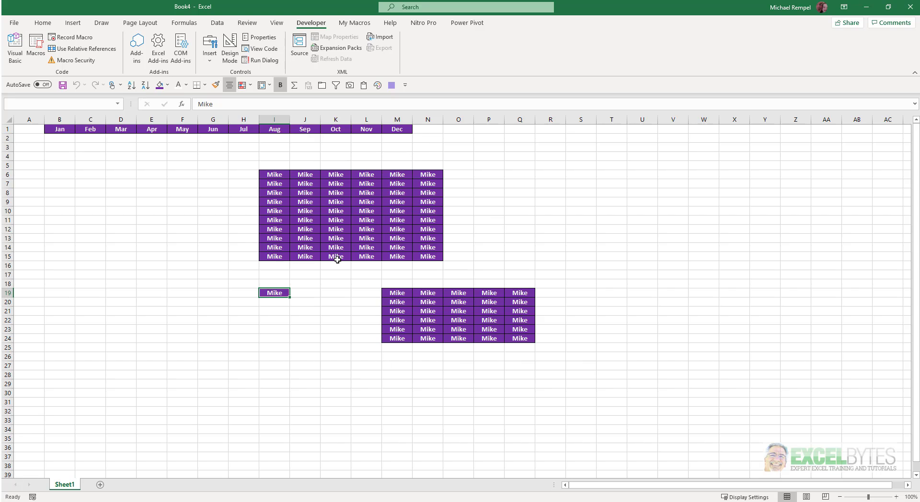